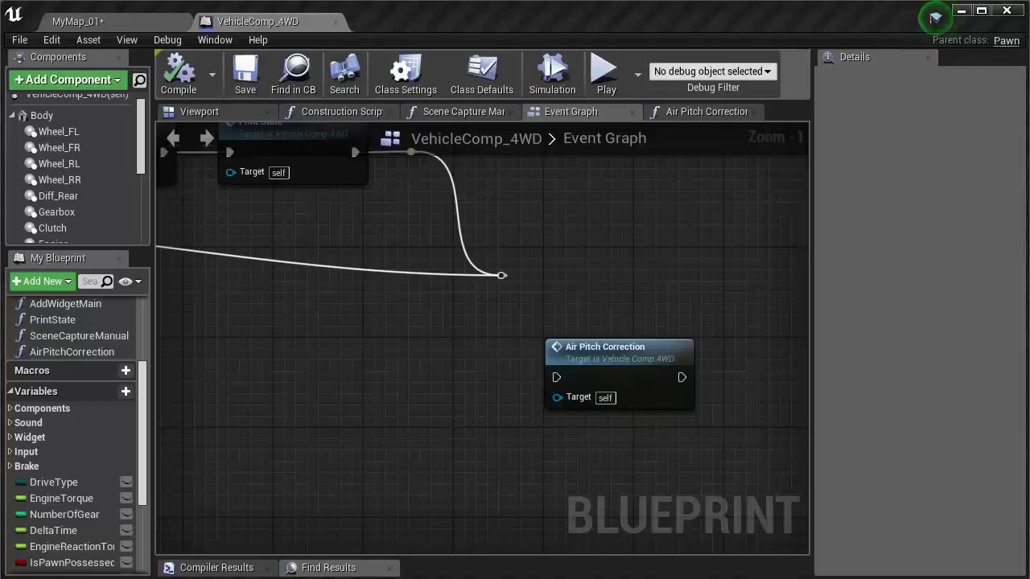
Select the Air Pitch Correction node to inspect it, then switch back to the MyMap_01 level.
left_click(587, 350)
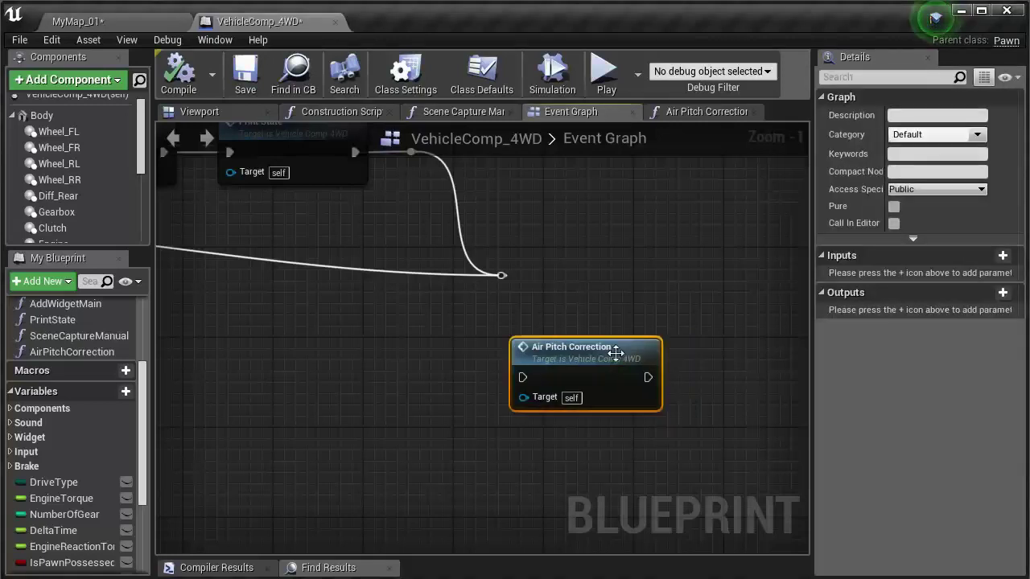
scroll(587, 351, "up", 1)
scroll(586, 352, "down", 2)
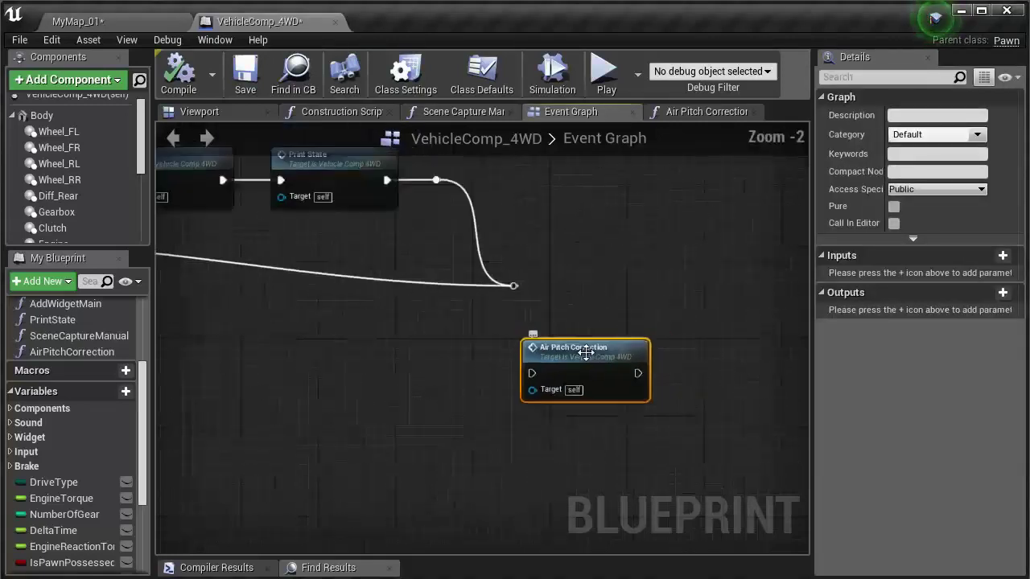
left_click(149, 21)
Slide the Cube8 ramp along X toward the car to 8626, check the car, and select Cube8.
mouse_move(542, 325)
right_mouse_down()
mouse_move(612, 325)
mouse_move(563, 346)
mouse_move(419, 371)
right_mouse_up()
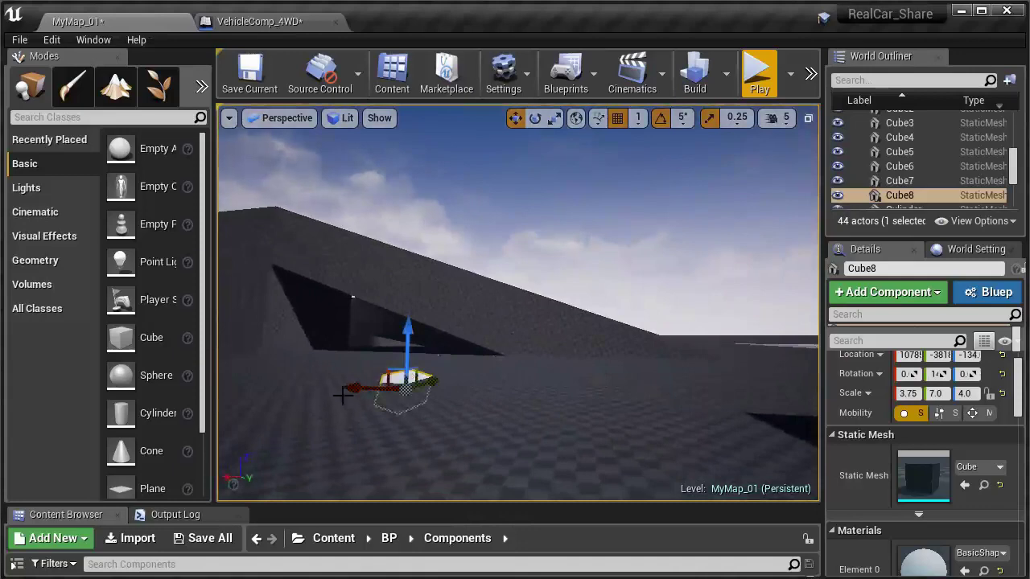
mouse_move(516, 392)
right_mouse_down()
mouse_move(515, 450)
mouse_move(515, 419)
right_mouse_up()
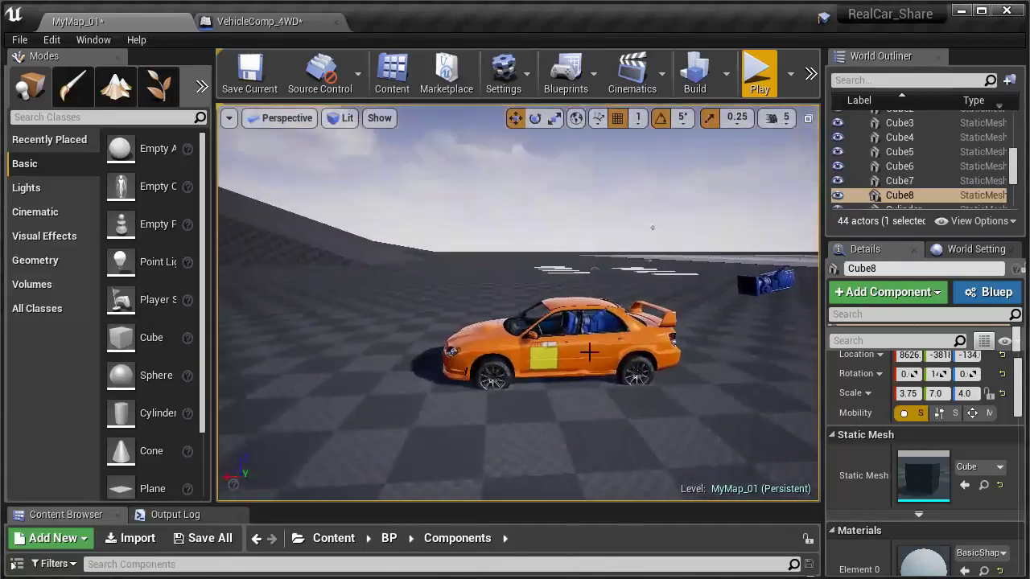
left_click(555, 354)
mouse_move(590, 218)
right_mouse_down()
mouse_move(475, 286)
mouse_move(483, 278)
mouse_move(471, 274)
right_mouse_up()
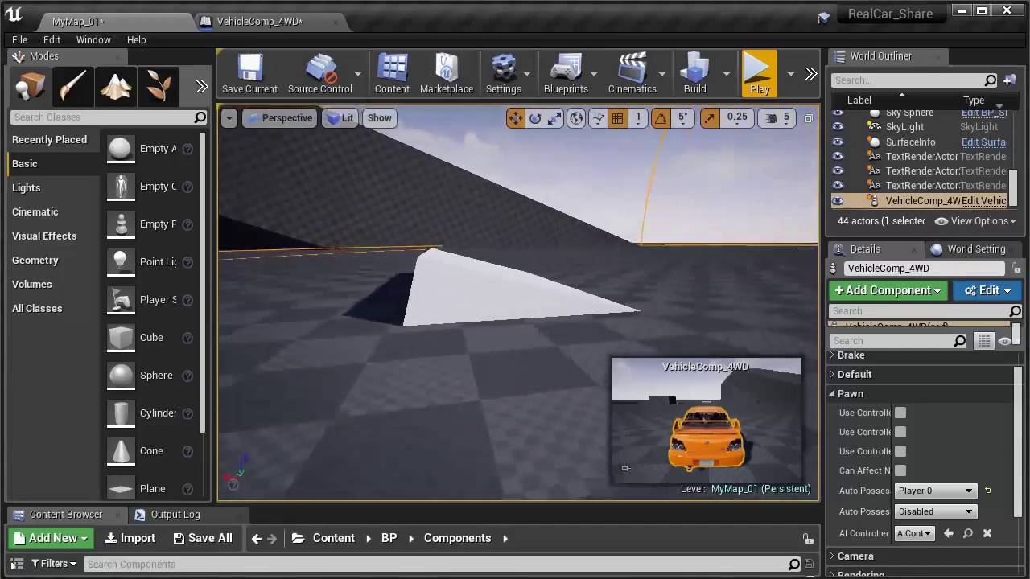
left_click(475, 290)
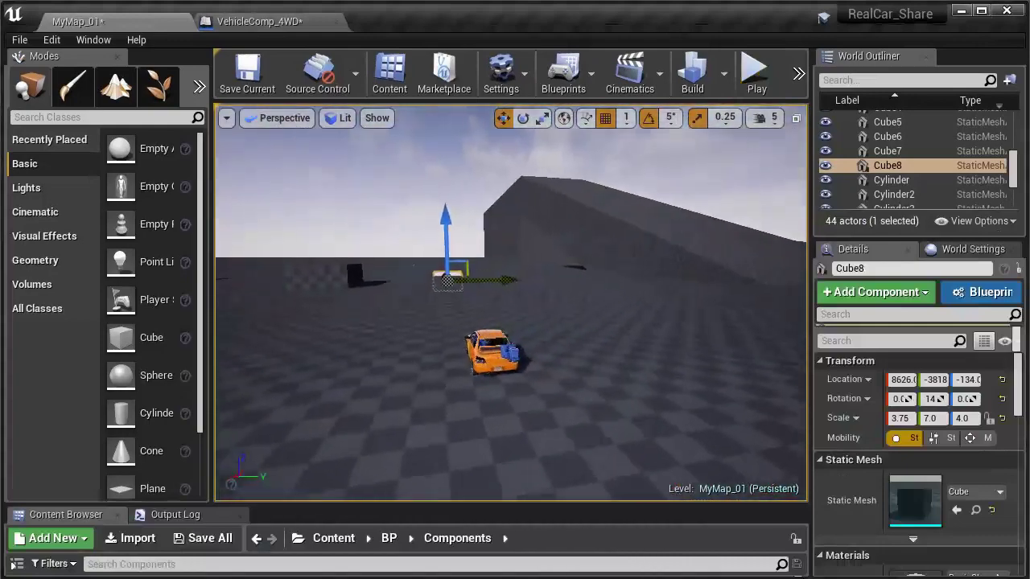
Test-drive the car forward toward the ramp, then stop play.
key("alt+p")
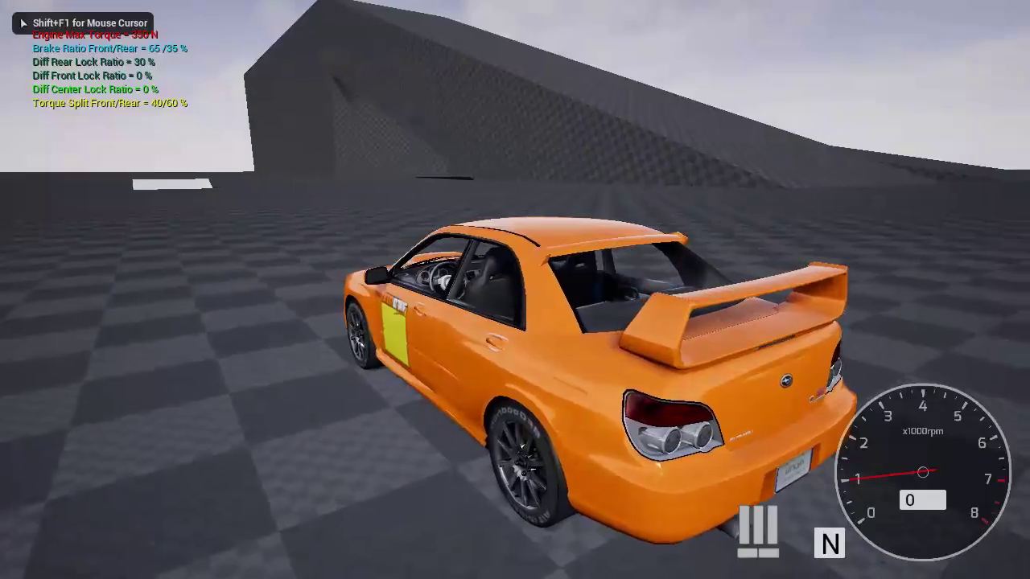
key("w")
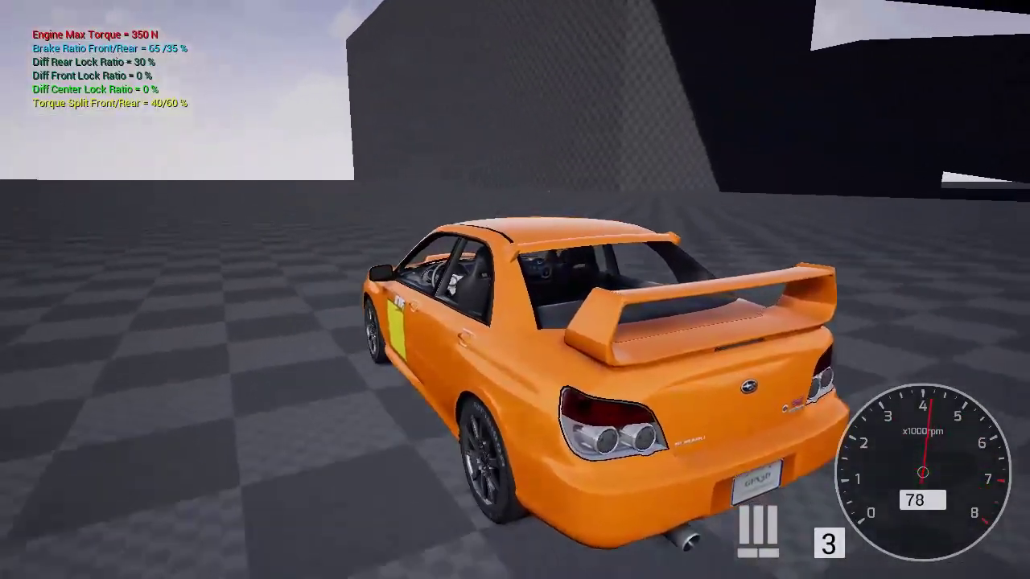
key("Escape")
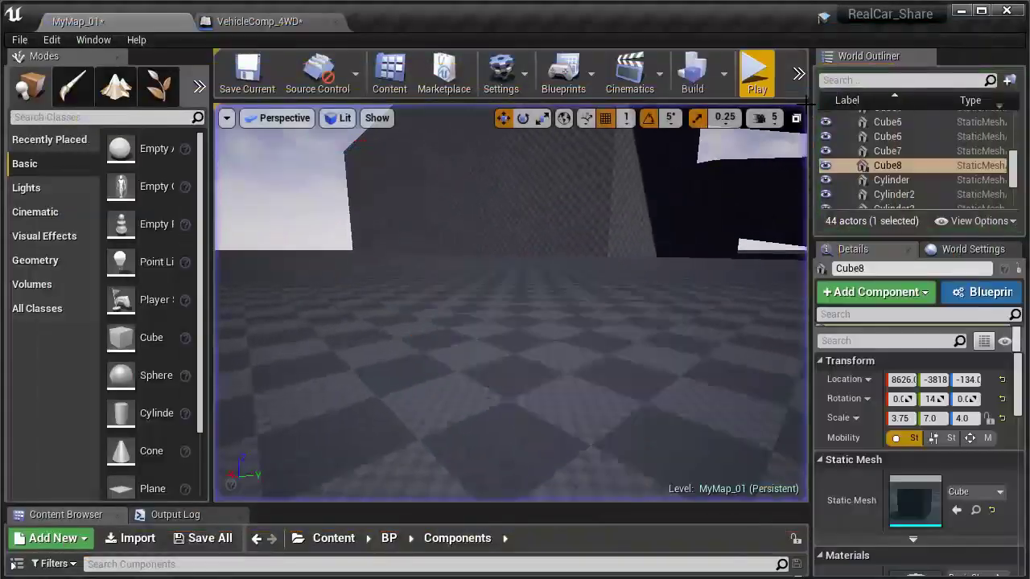
Reframe the view on Cube8 and test-drive again in full screen, accelerating and steering left.
right_click_drag(534, 243, 534, 243)
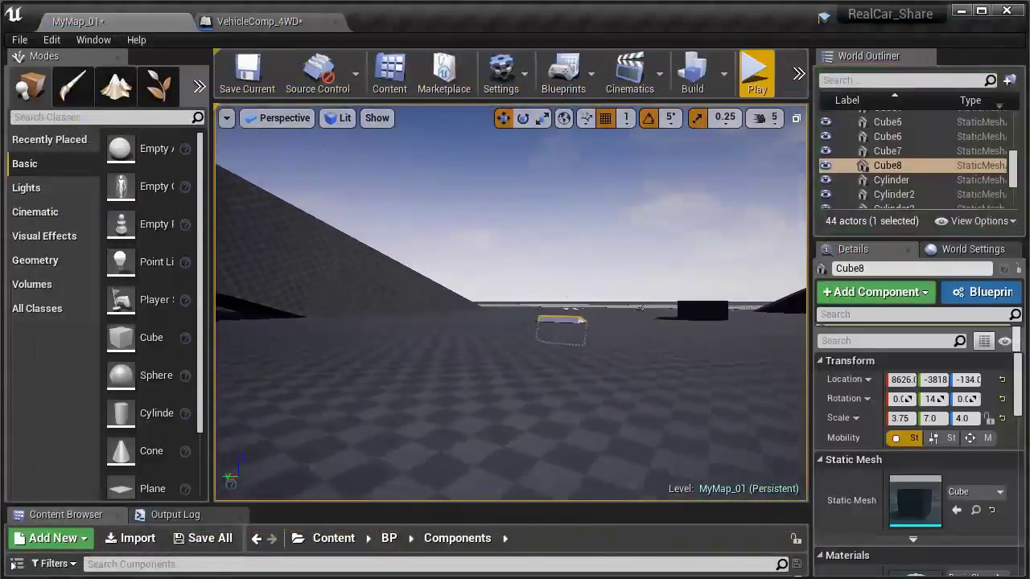
right_click_drag(456, 301, 456, 301)
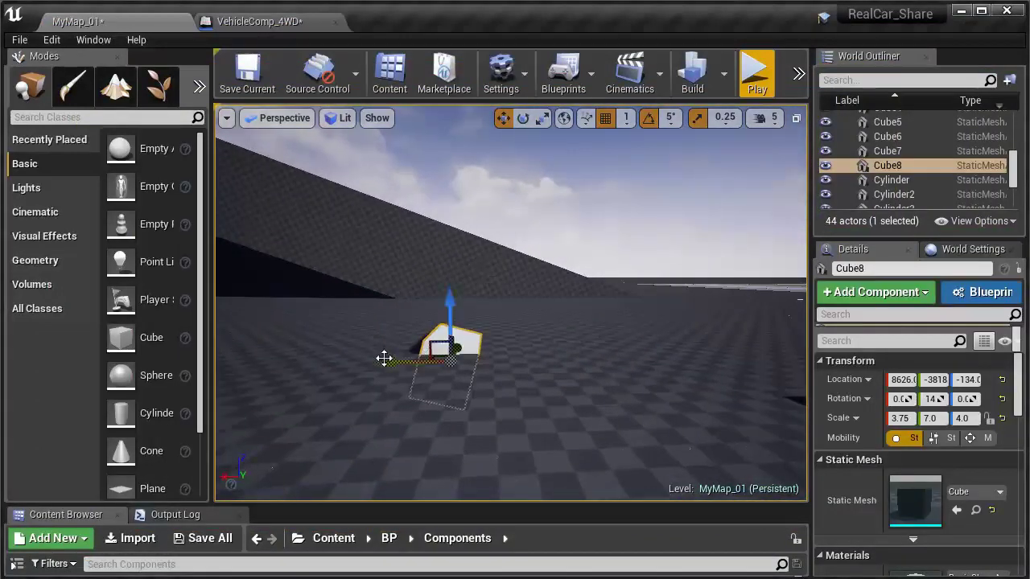
left_click(740, 86)
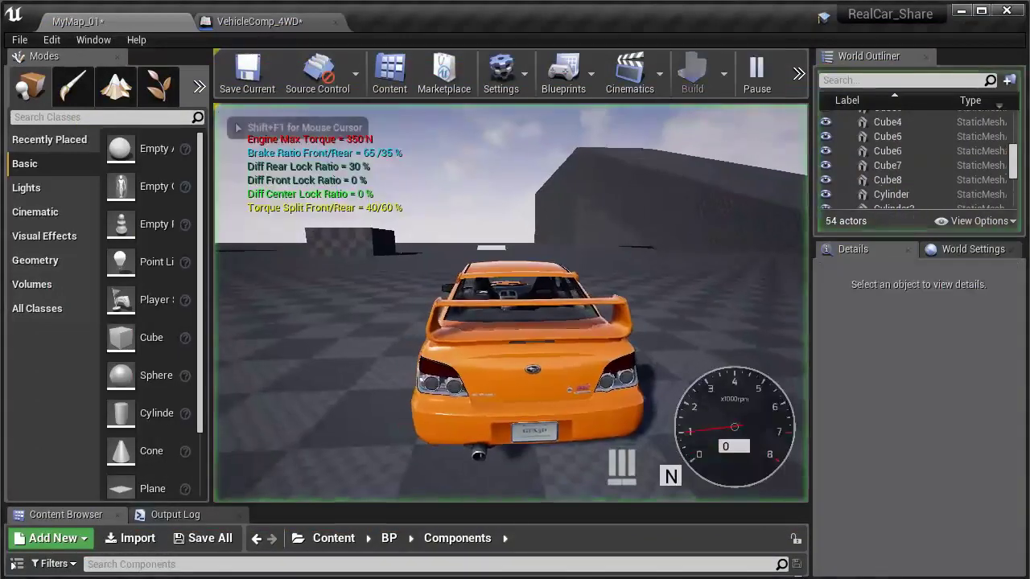
key("F11")
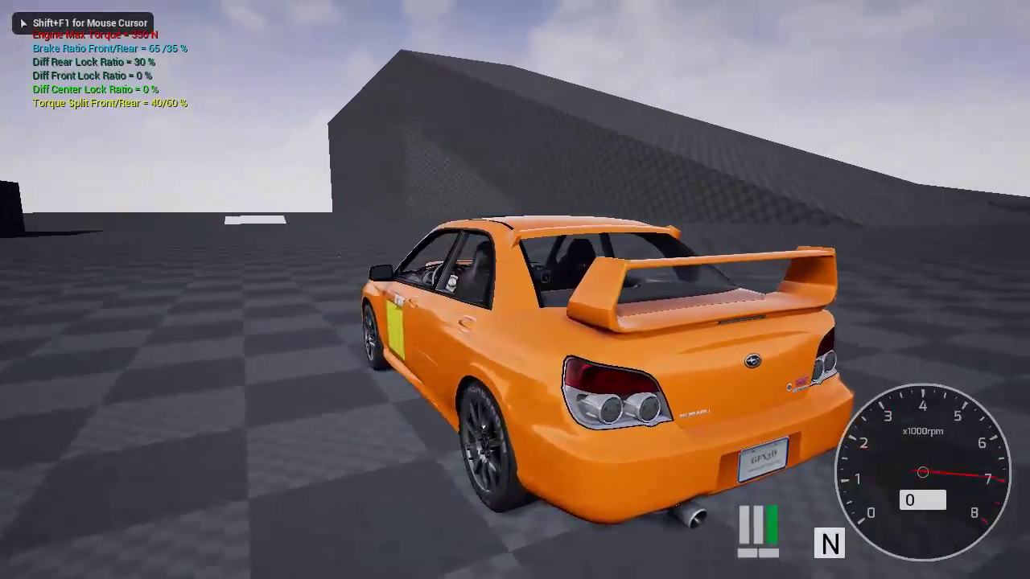
key("w")
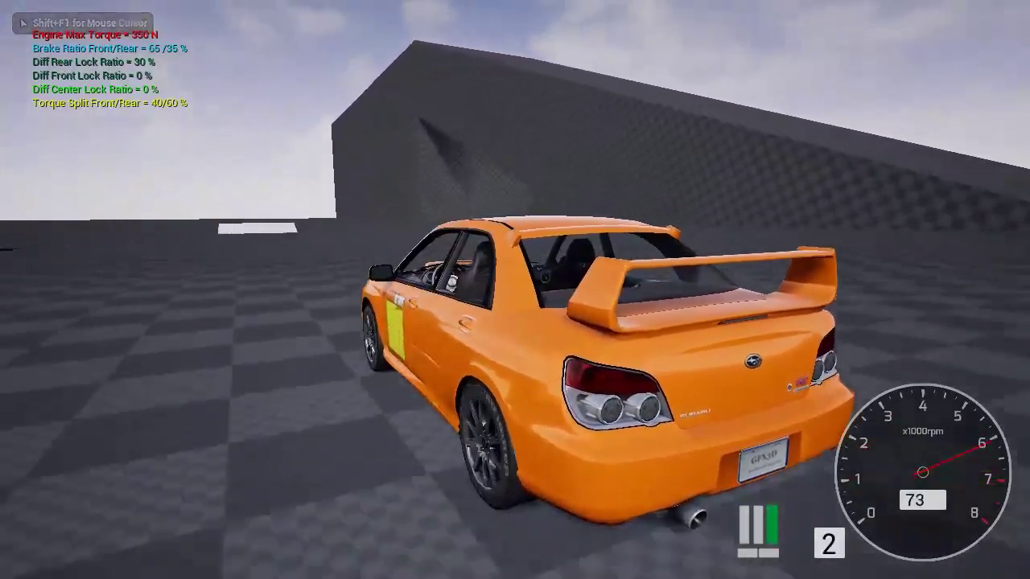
key("a")
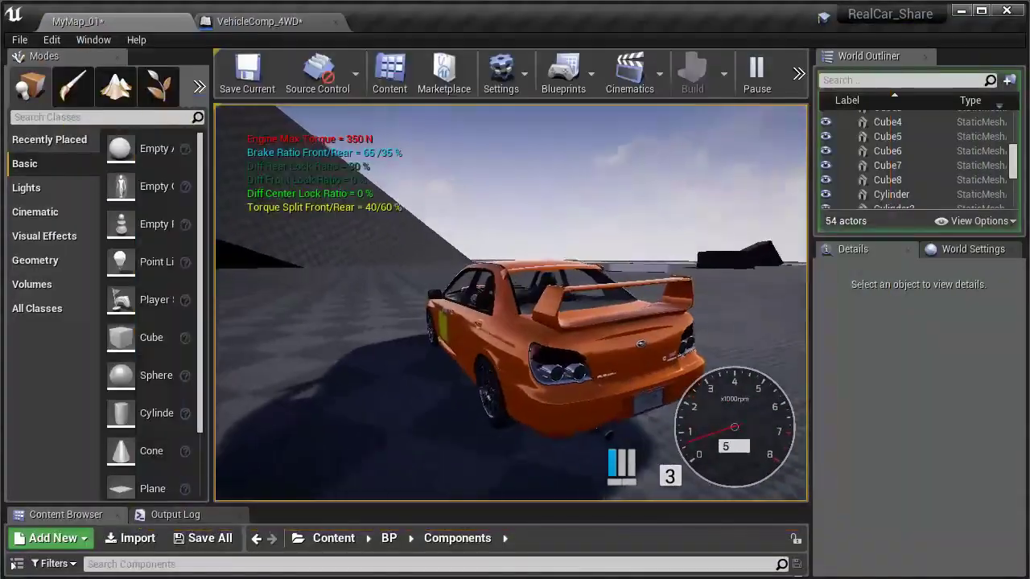
key("Escape")
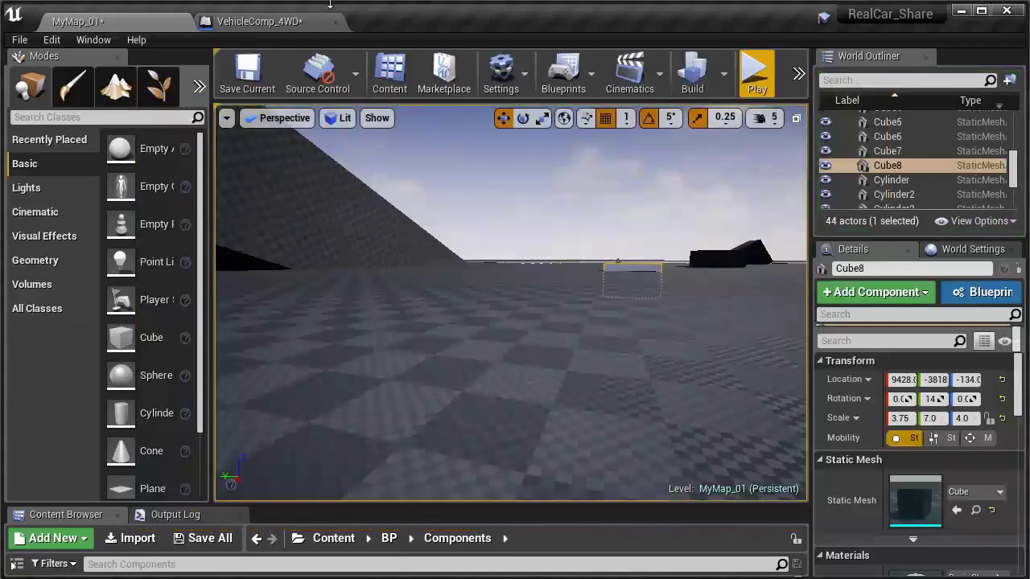
Switch to the VehicleComp_4WD blueprint and save it with Ctrl+S.
left_click(273, 25)
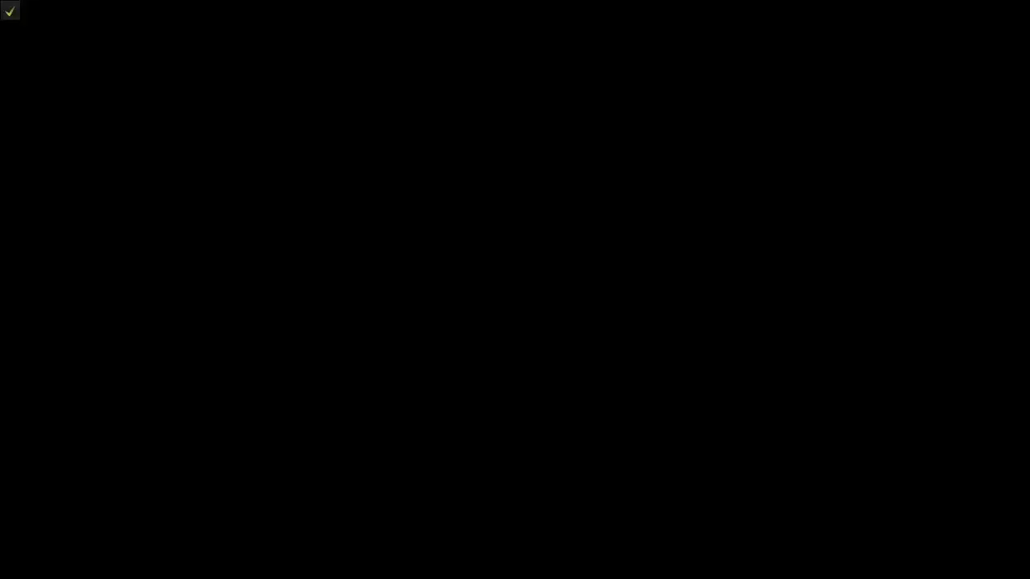
key("ctrl+s")
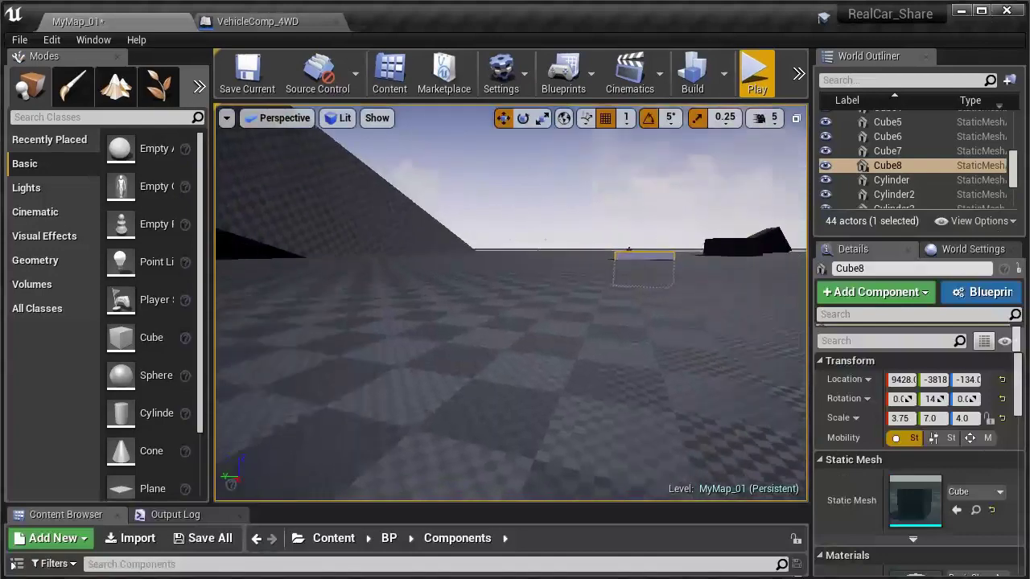
left_click(757, 76)
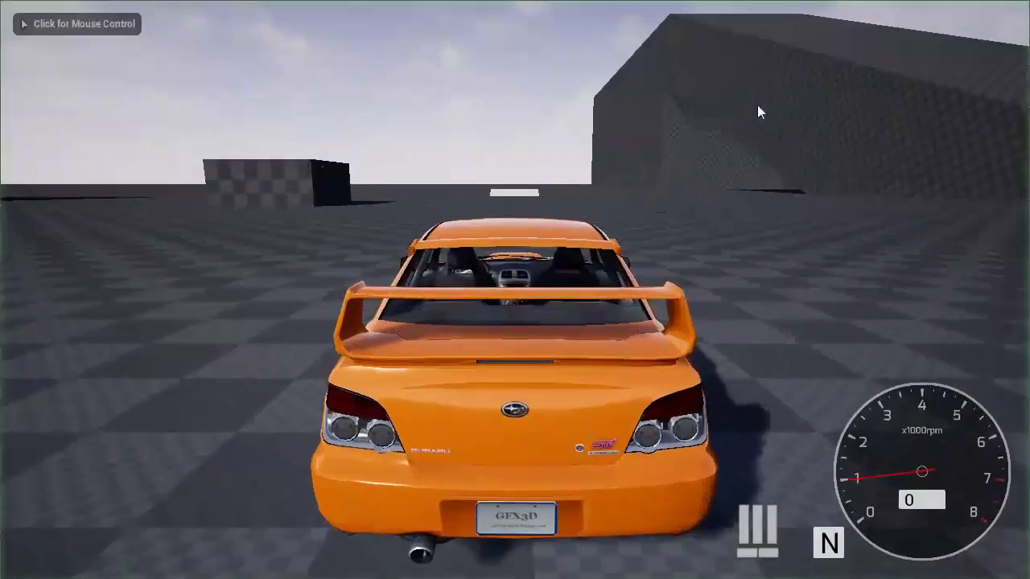
key("w")
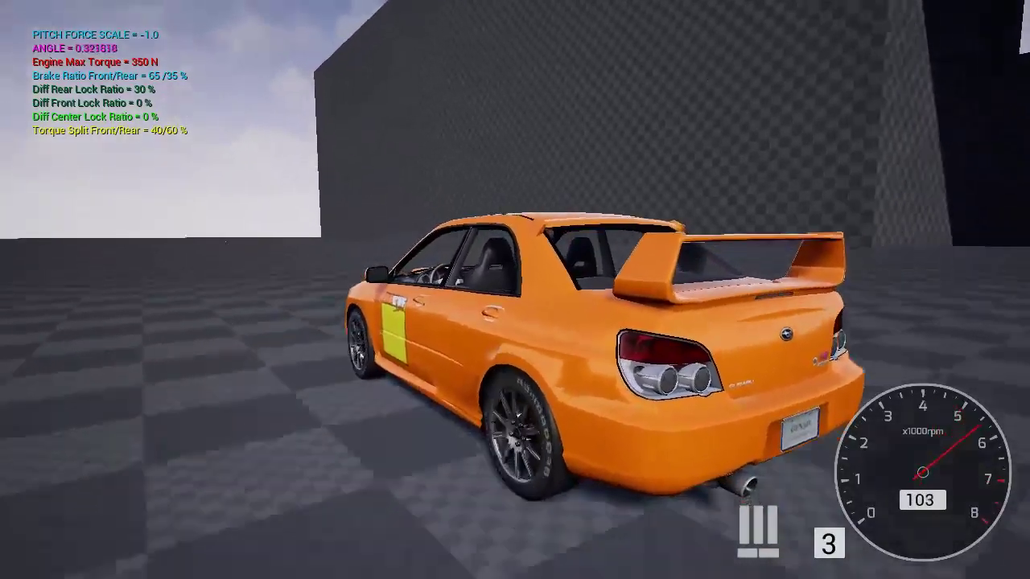
key("shift+F1")
key("F11")
key("Escape")
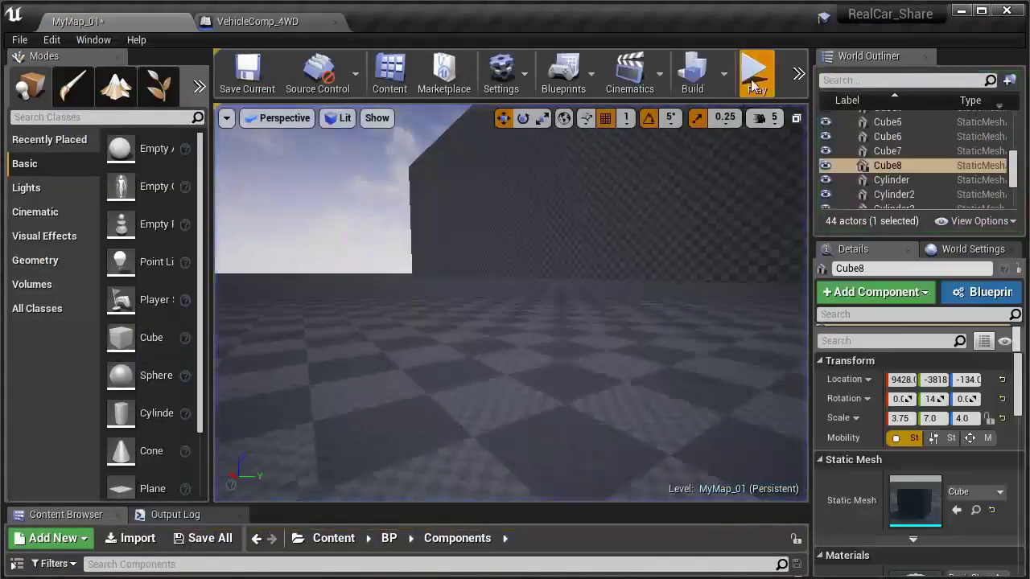
left_click(750, 78)
key("F11")
key("Tab")
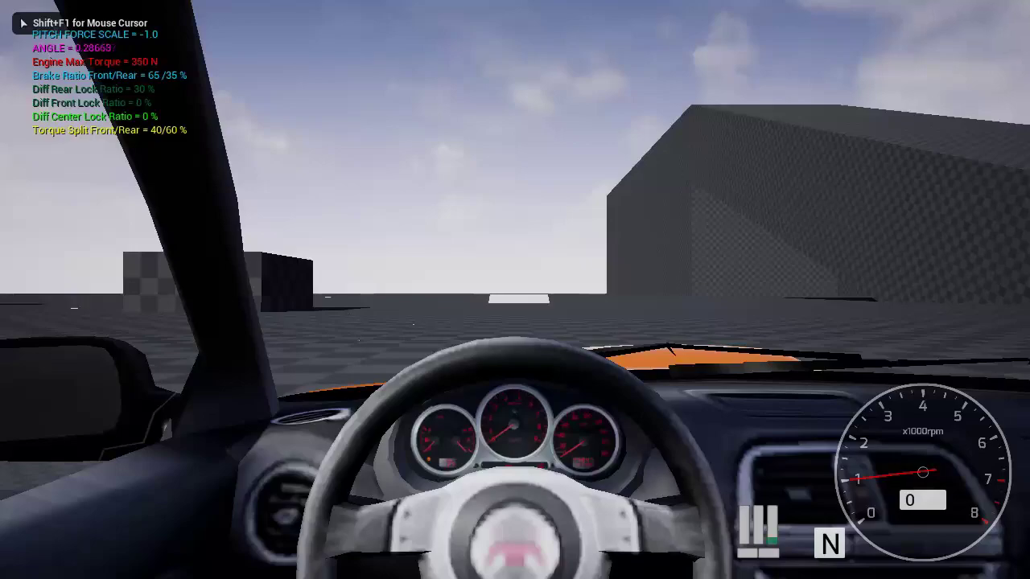
key("w")
key("Tab")
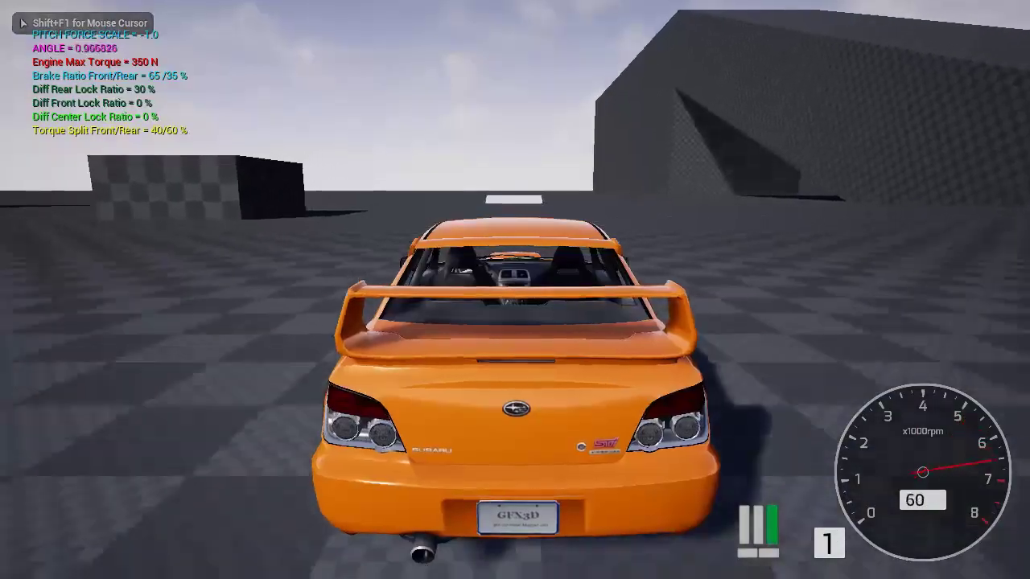
key("a")
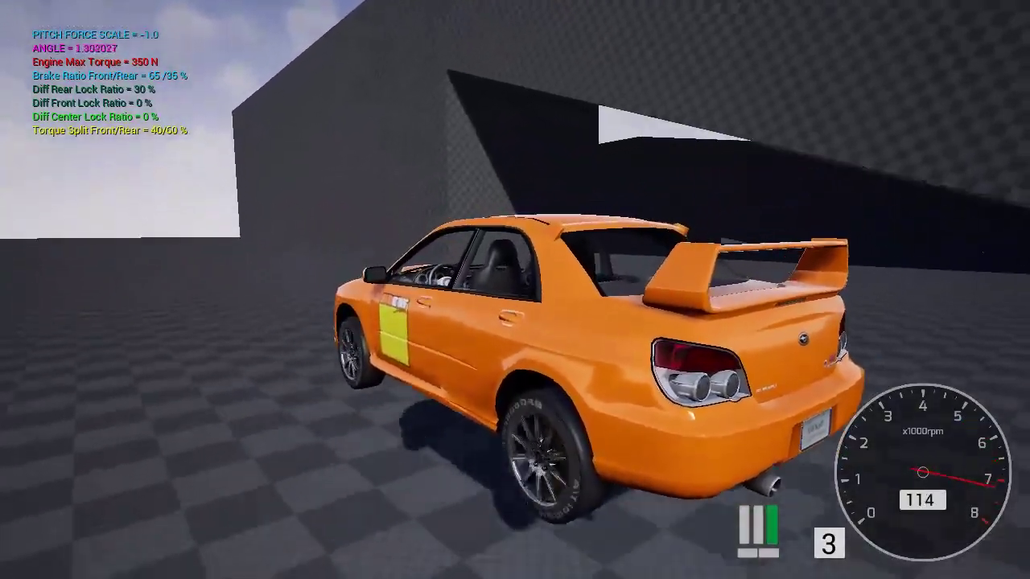
key("F11")
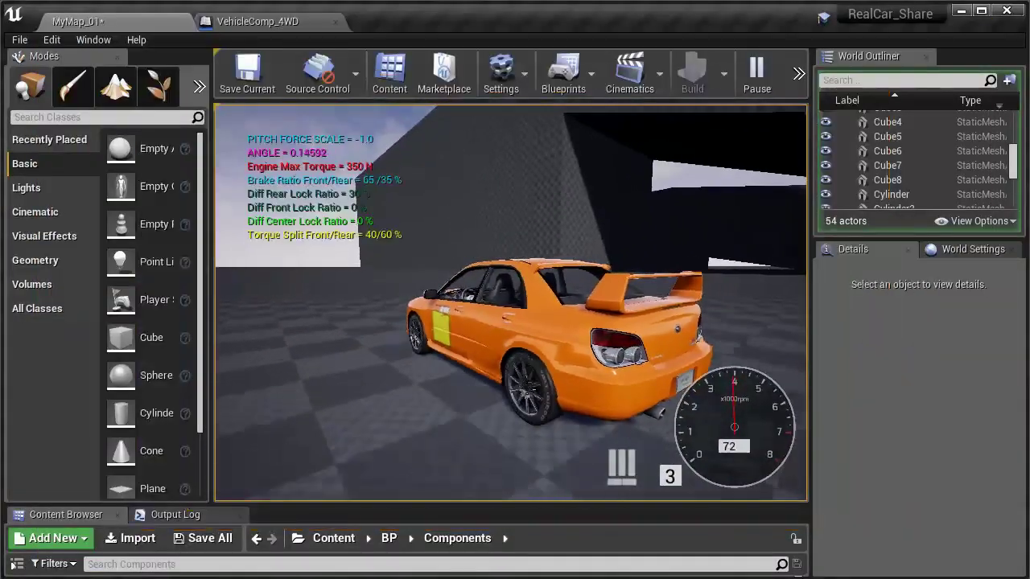
key("Escape")
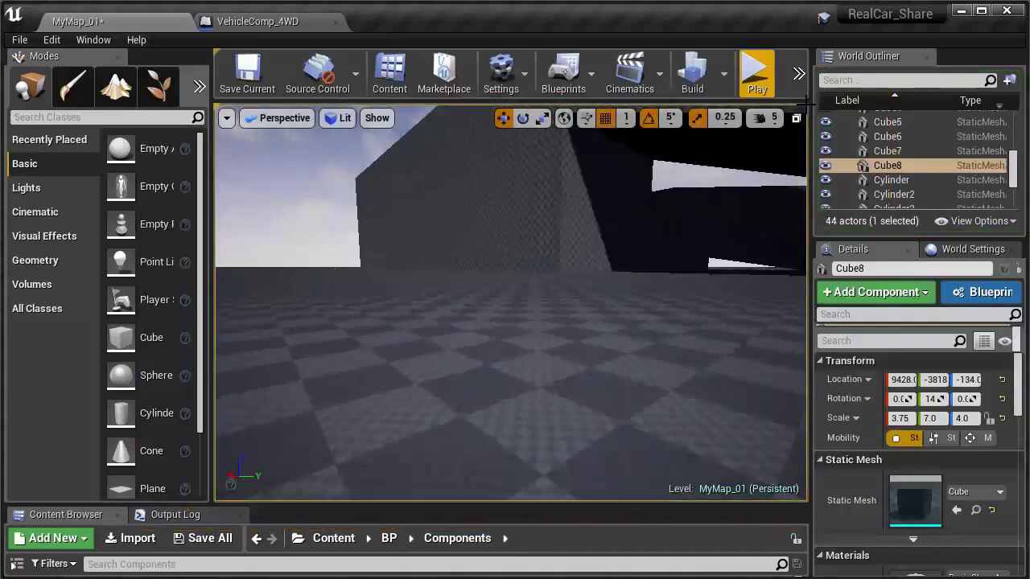
Focus on Cube8, move it along X to about 6109, and start a test drive.
key("f")
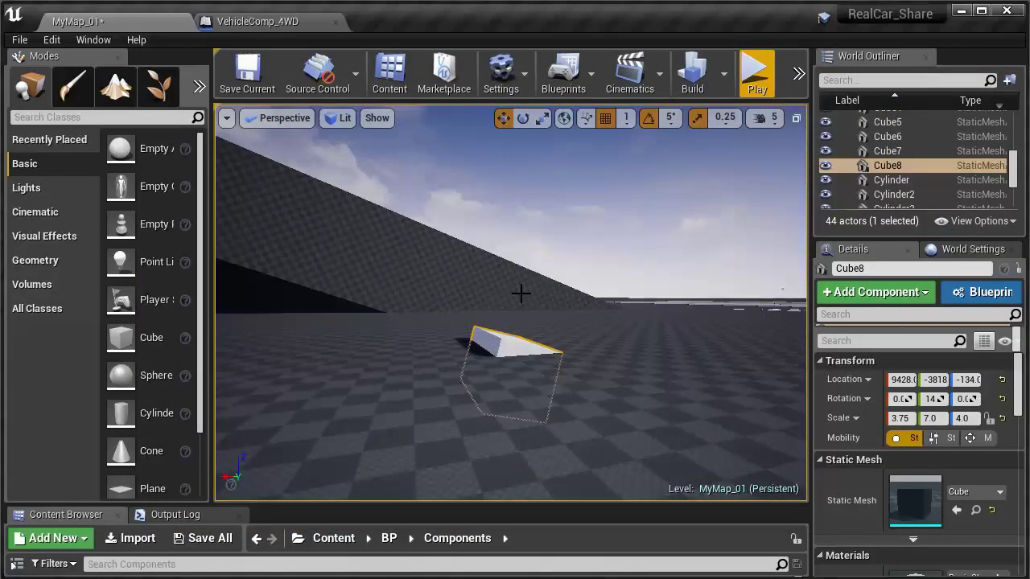
left_click_drag(524, 352, 418, 354, "alt")
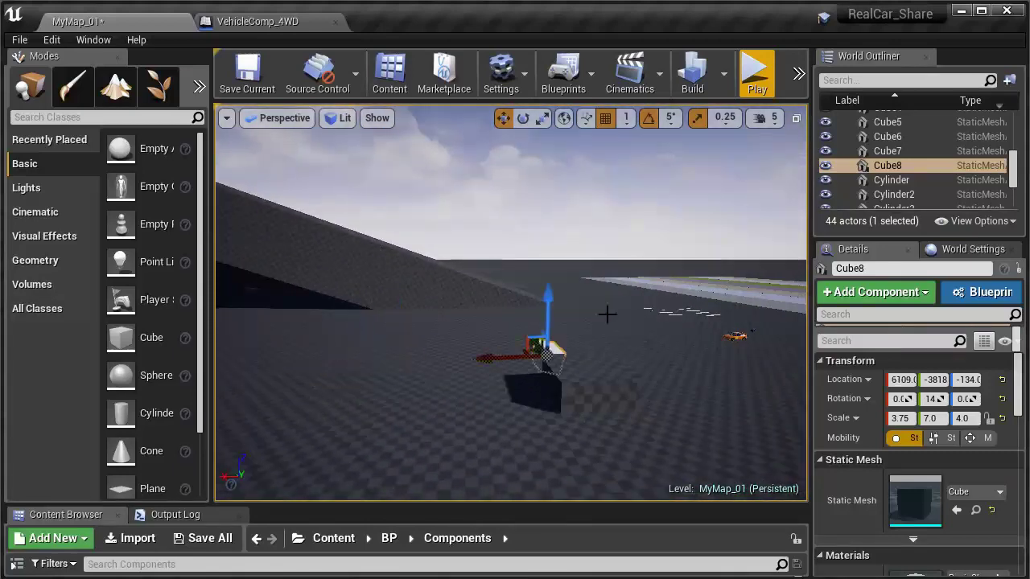
left_click(754, 80)
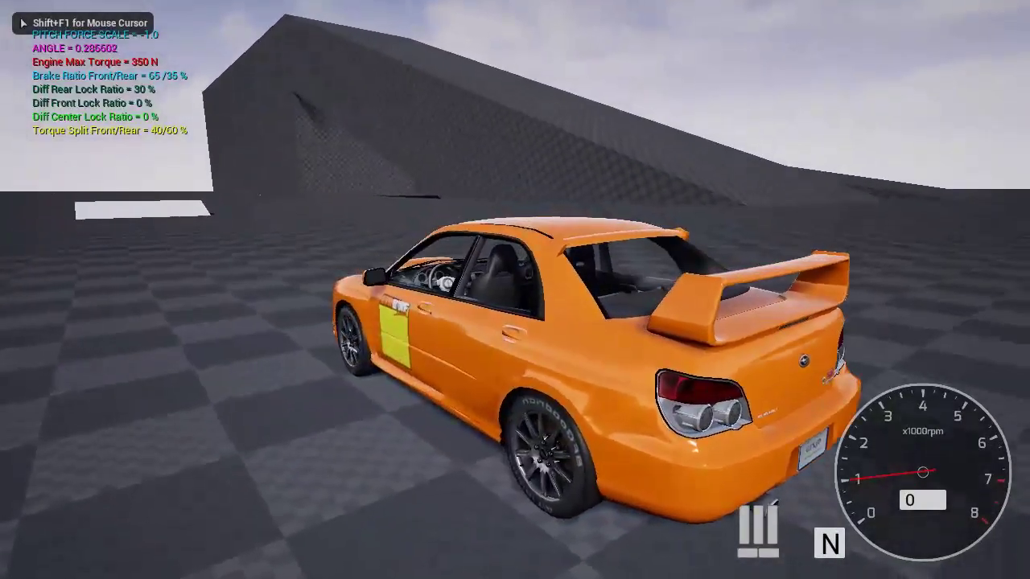
Drive the car toward the ramp, end play, and move the view closer to Cube8.
key("w")
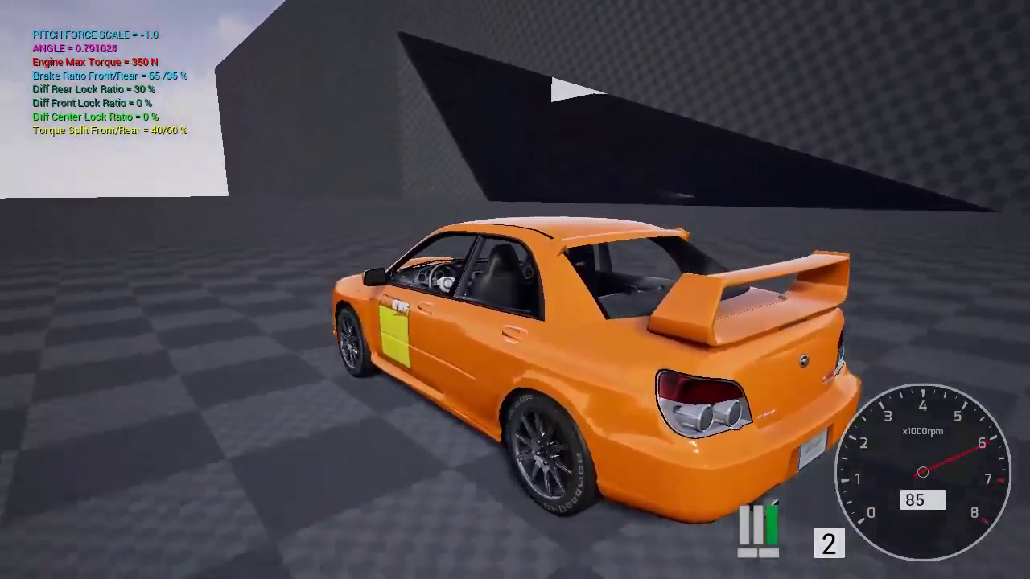
key("Escape")
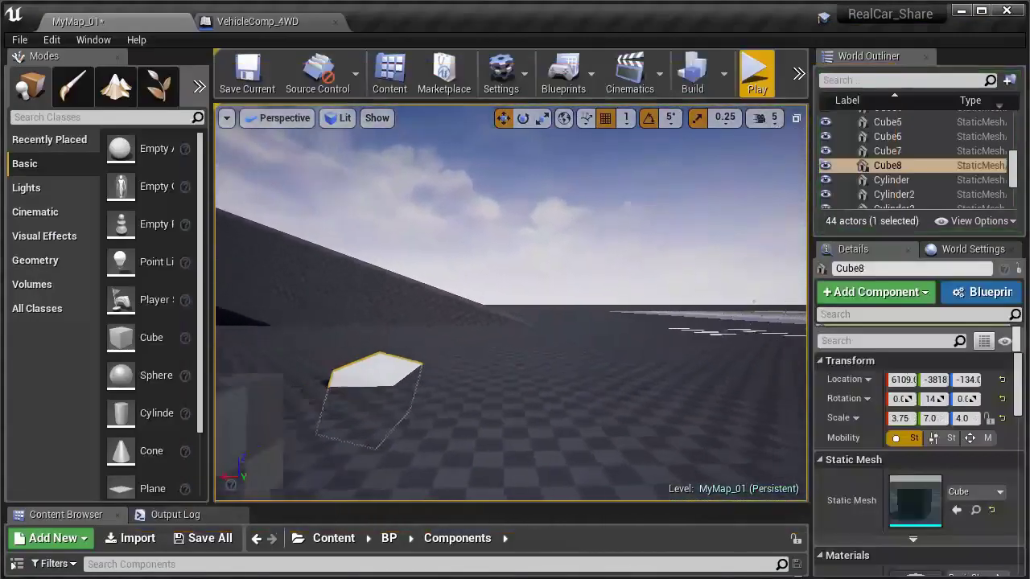
right_click_drag(726, 305, 726, 305)
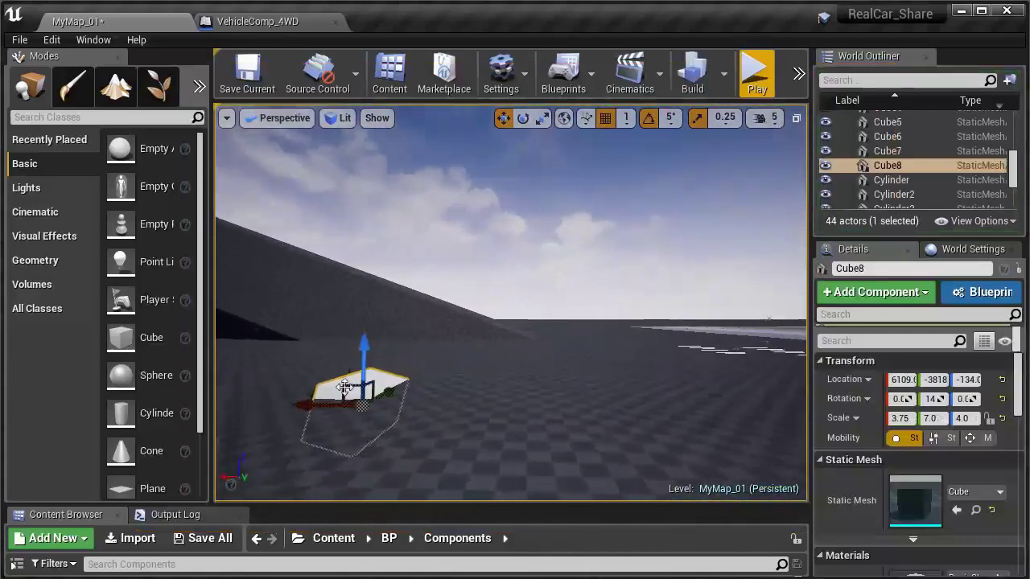
Play-test the car in full screen over the ramp at X 5487, then return to VehicleComp_4WD.
left_click(756, 80)
key("F11")
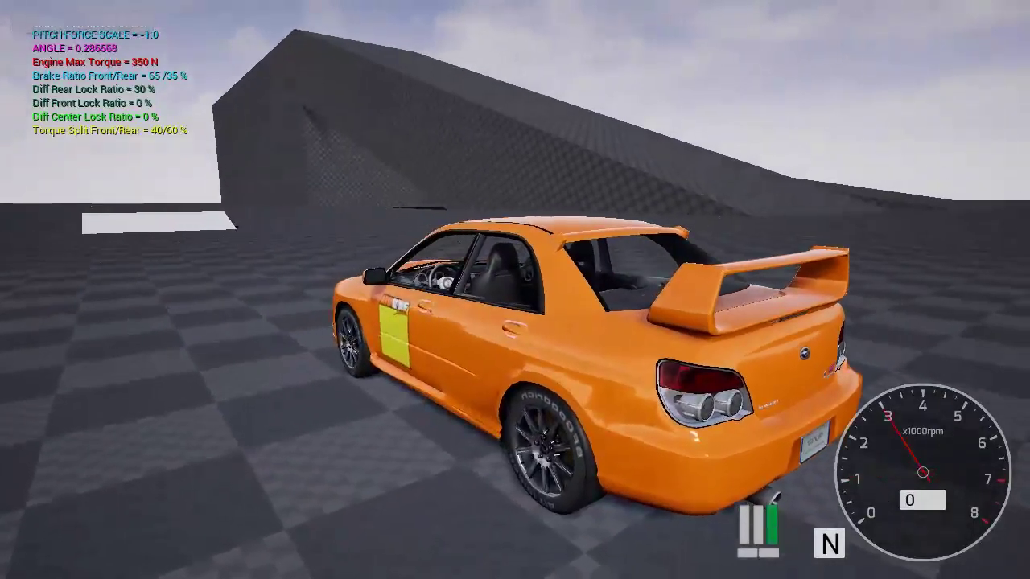
key("w")
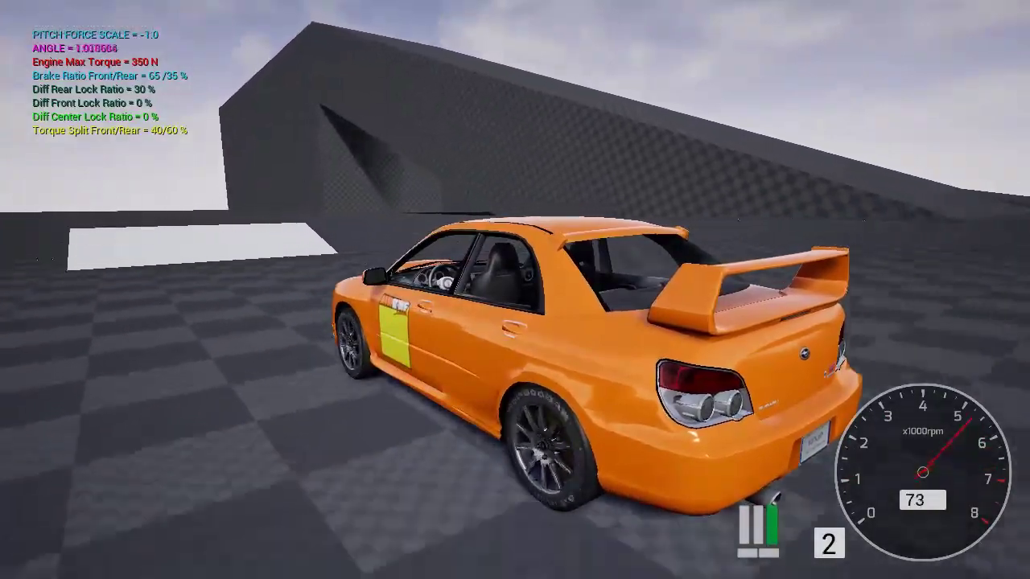
key("a")
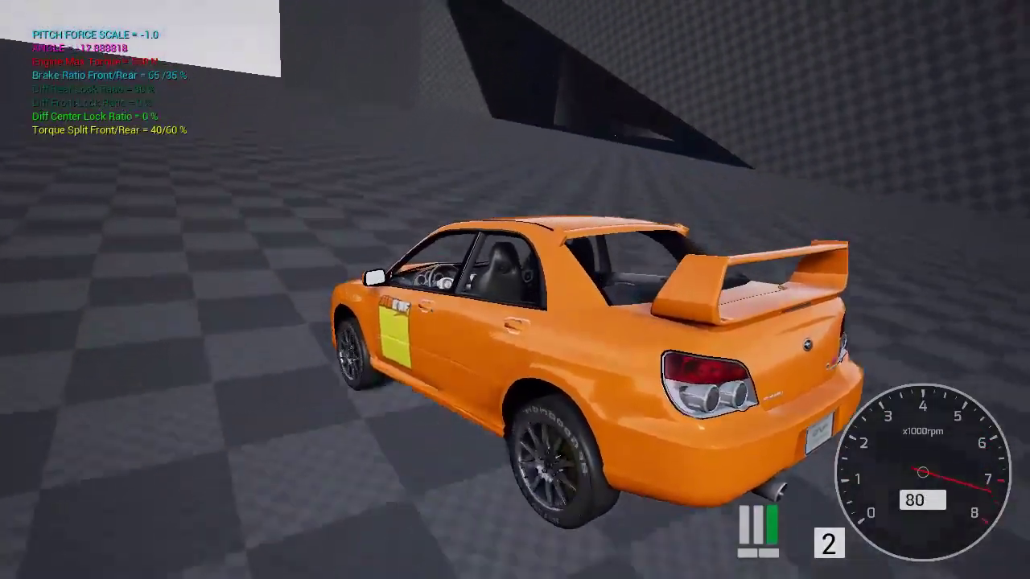
key("F11")
key("Escape")
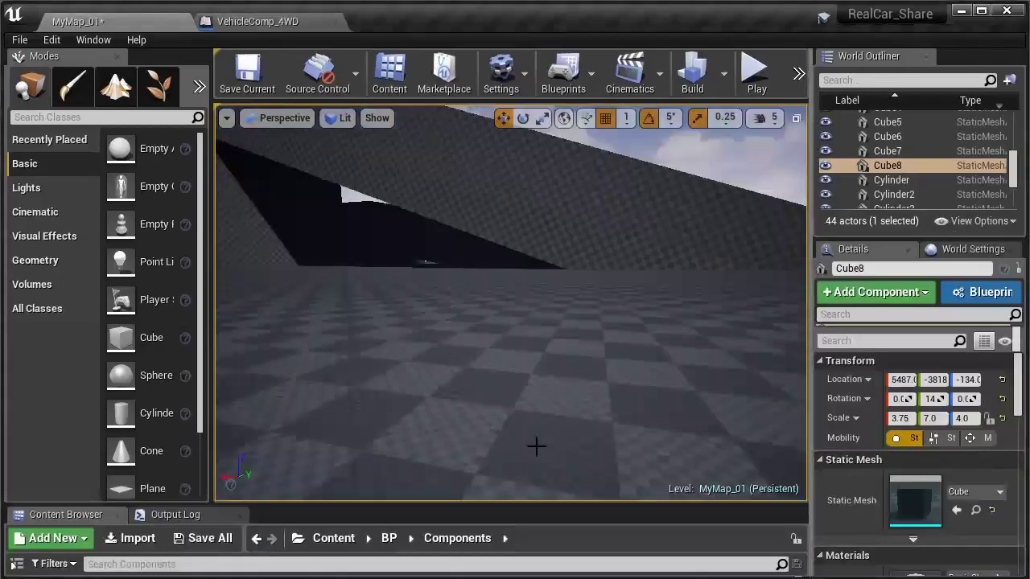
left_click(273, 24)
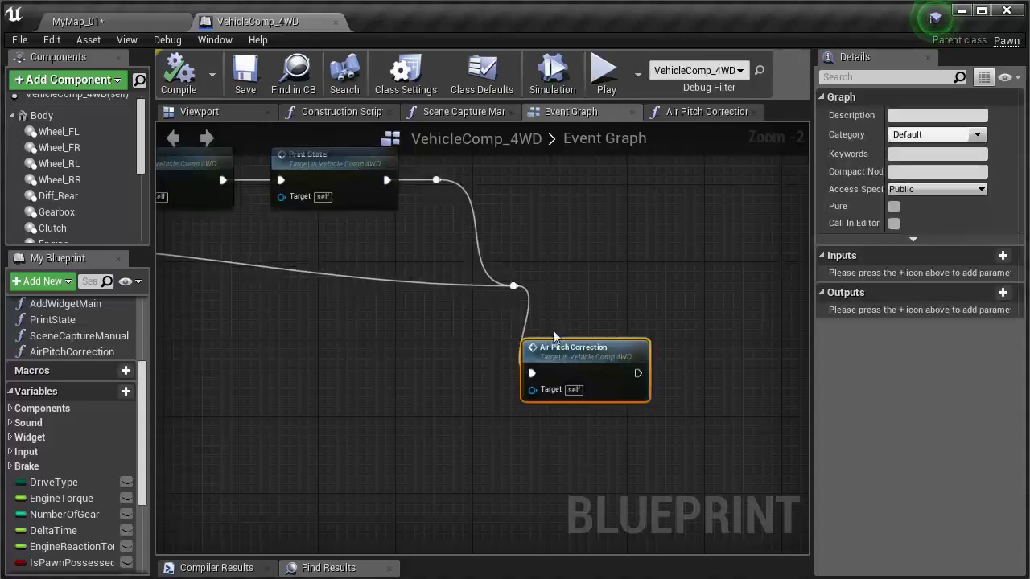
Inspect the Air Pitch Correction graph: Angle Bias 12.0 and Clamp limits -1.5 to 1.5.
double_click(582, 360)
scroll(508, 367, "up", 2)
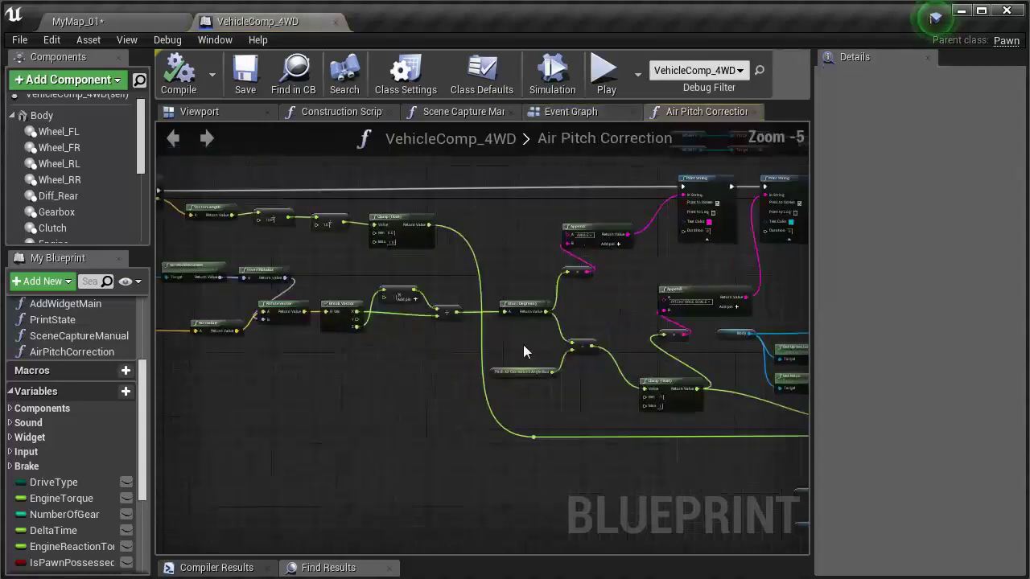
right_click_drag(632, 419, 512, 368)
scroll(628, 402, "up", 1)
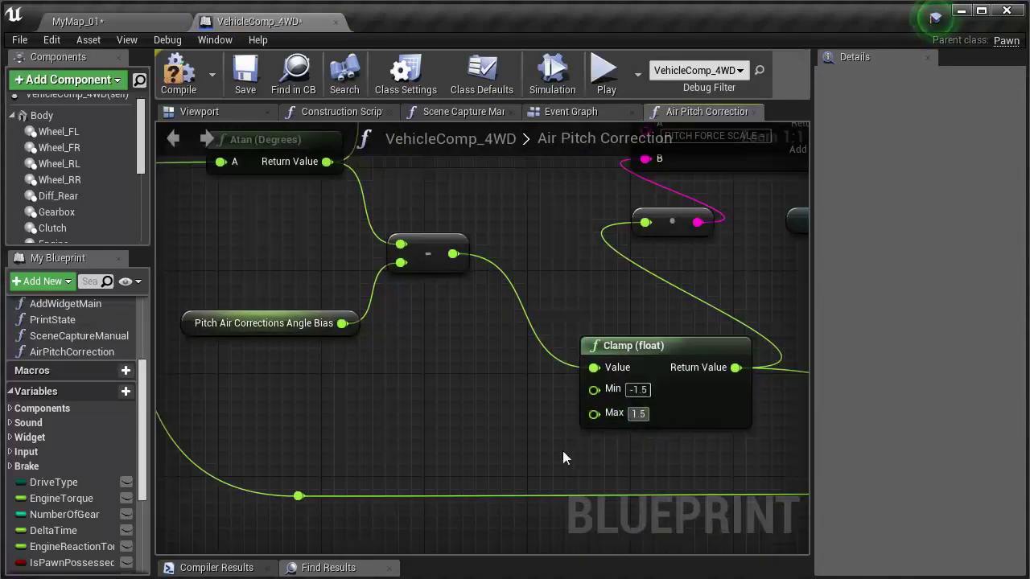
left_click(234, 331)
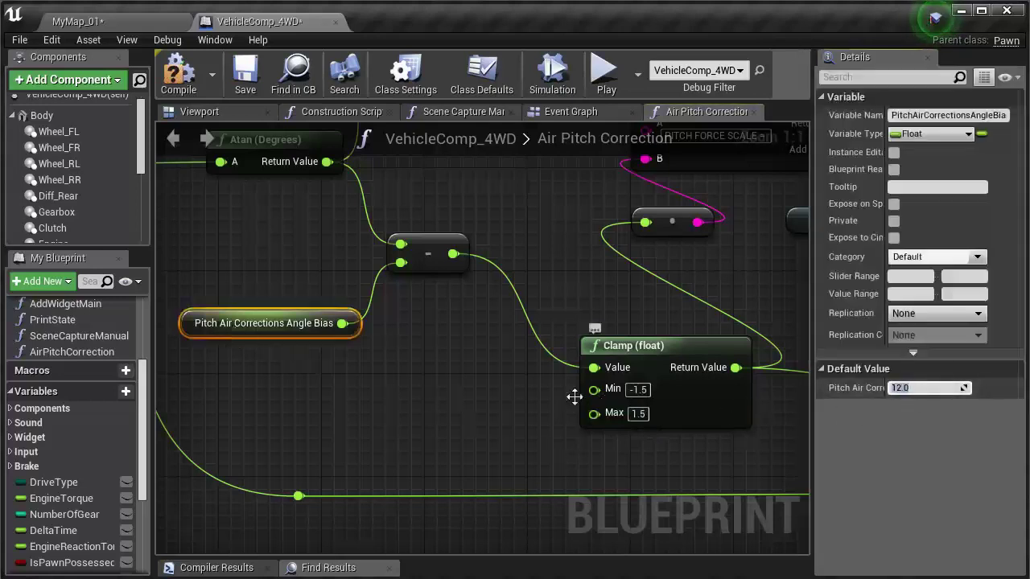
left_click(431, 328)
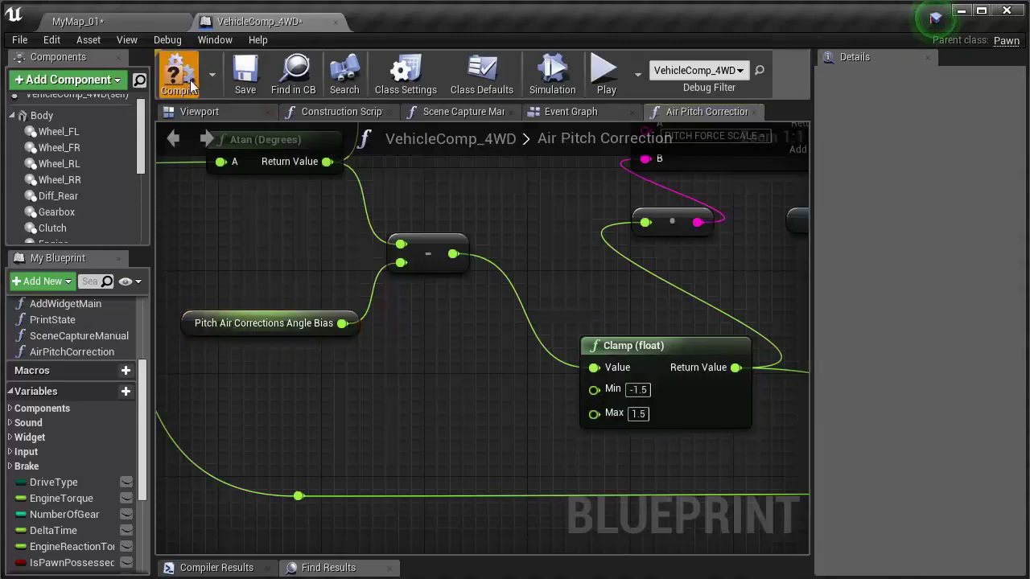
Save the VehicleComp_4WD blueprint, maximize the editor, and go back to MyMap_01.
left_click(236, 93)
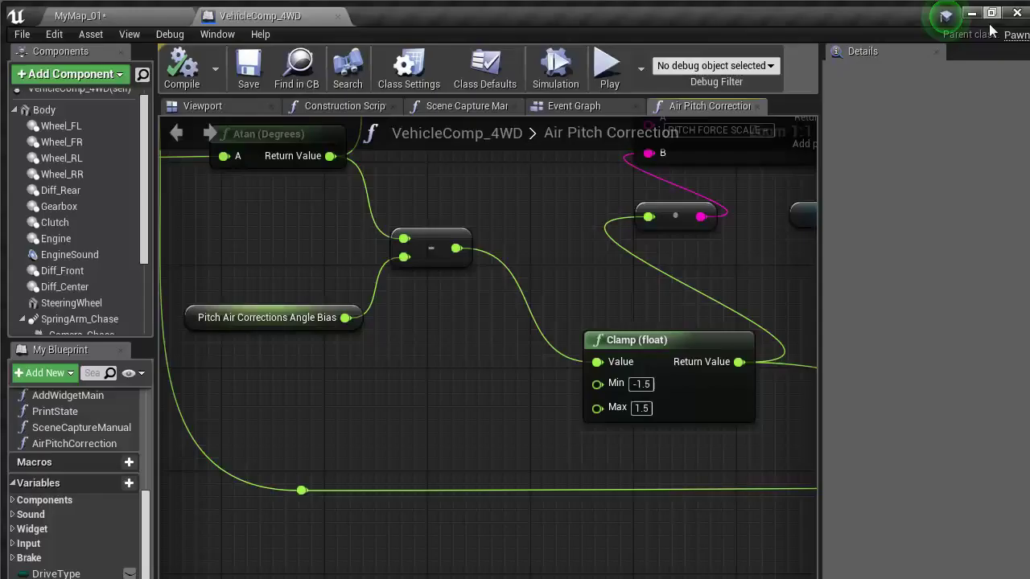
left_click(993, 15)
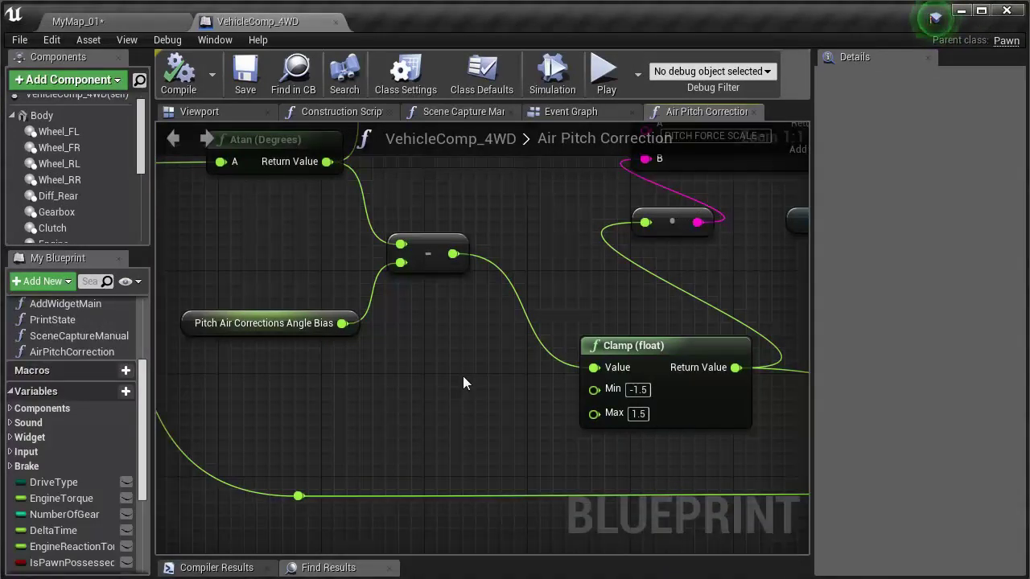
left_click(171, 24)
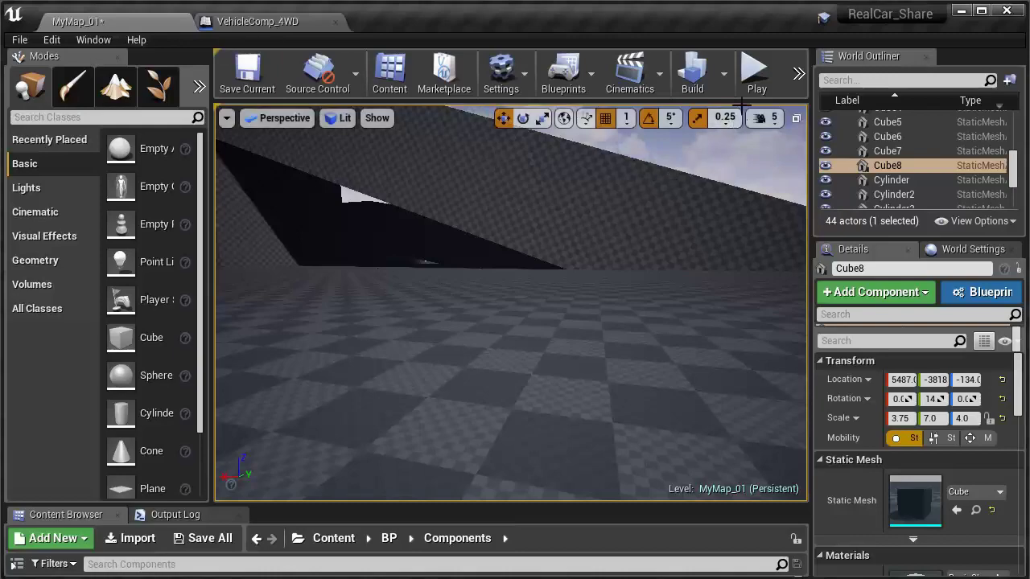
Test-drive the car full screen, accelerating to 120 in fourth gear, then leave full screen.
left_click(756, 71)
key("F11")
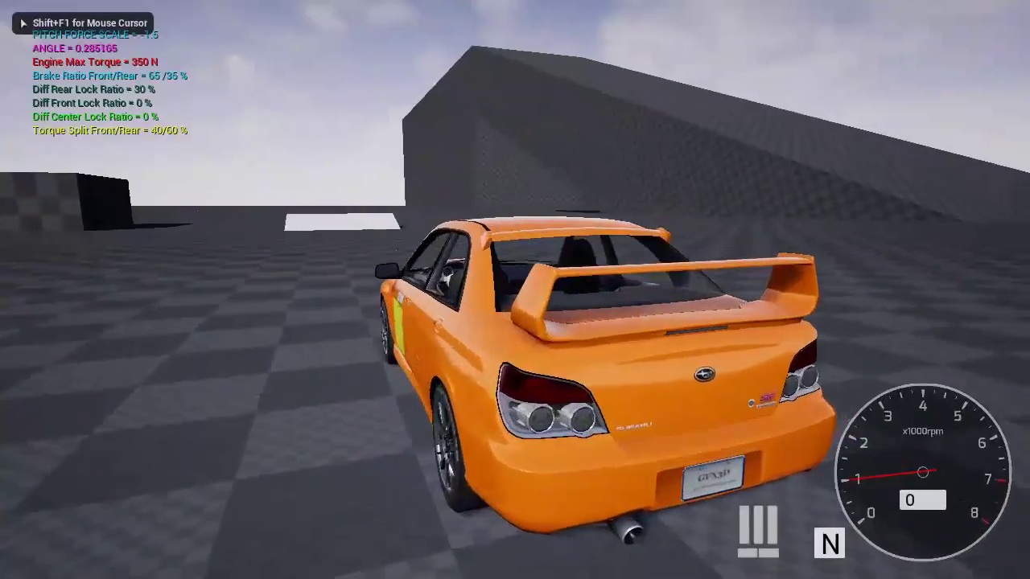
key("w")
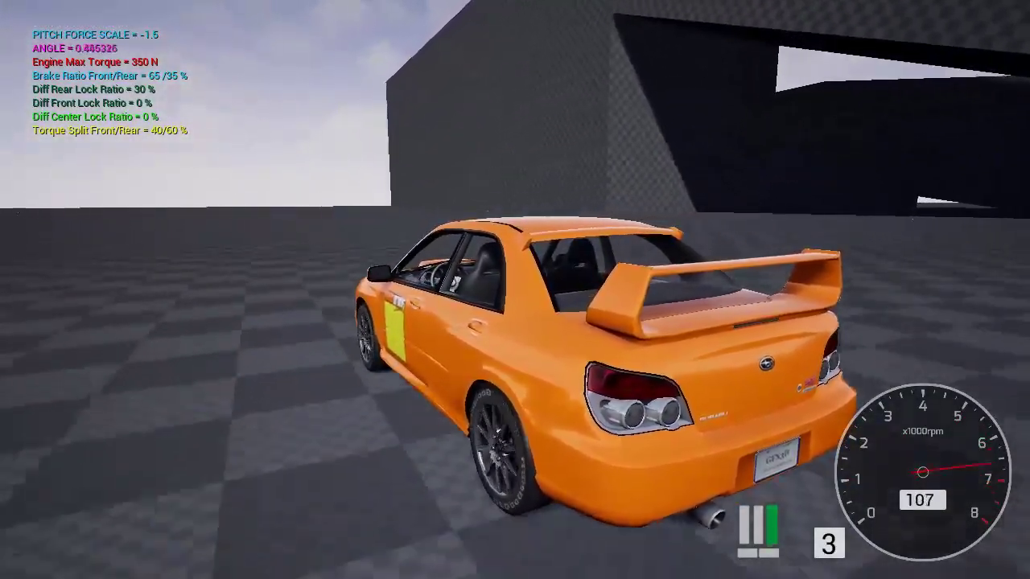
key("Escape")
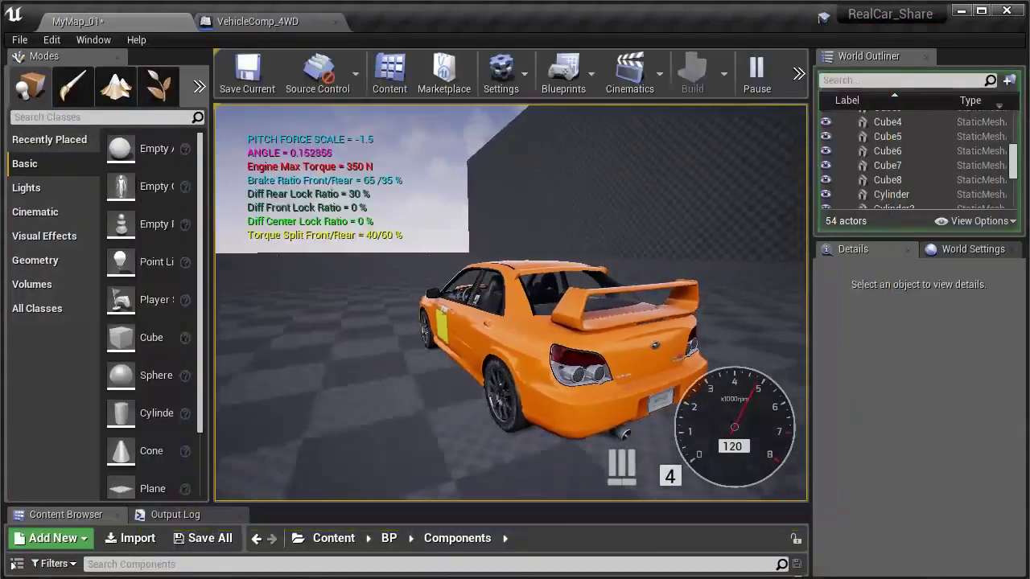
Move Cube8 further along X, past 9493 to about 10831.
right_click_drag(596, 340, 596, 340)
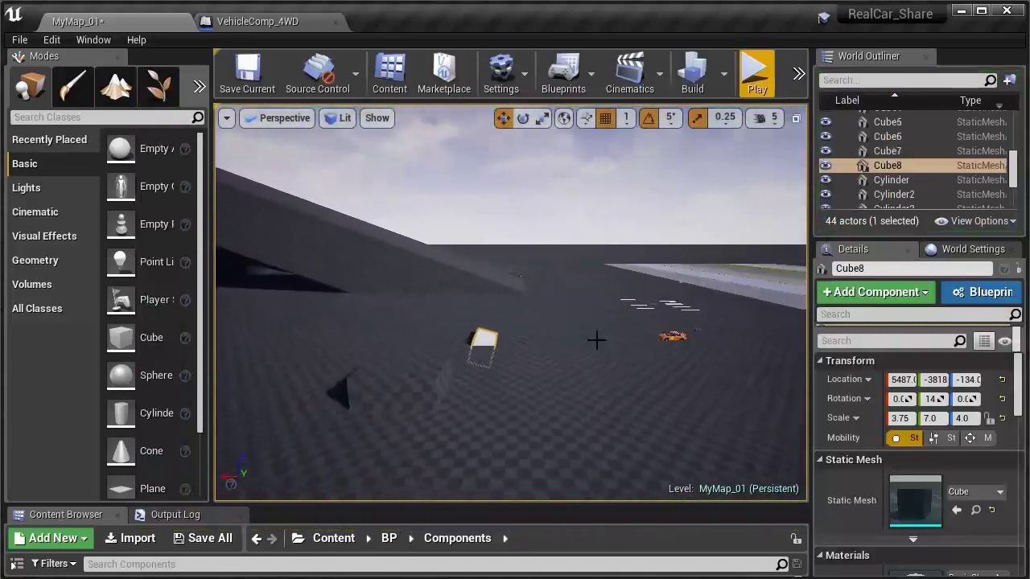
left_click_drag(422, 346, 221, 346)
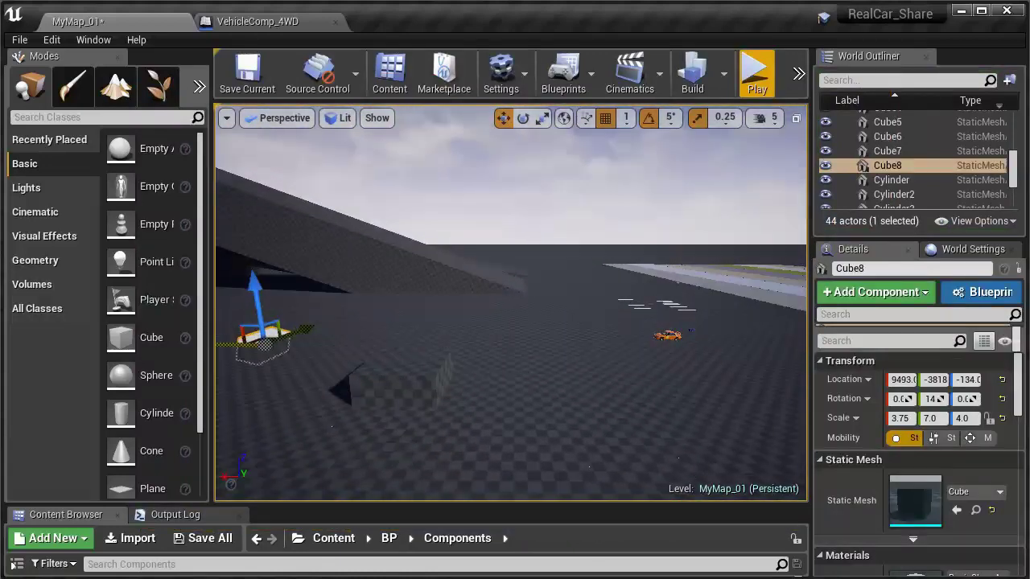
right_click_drag(291, 358, 290, 358)
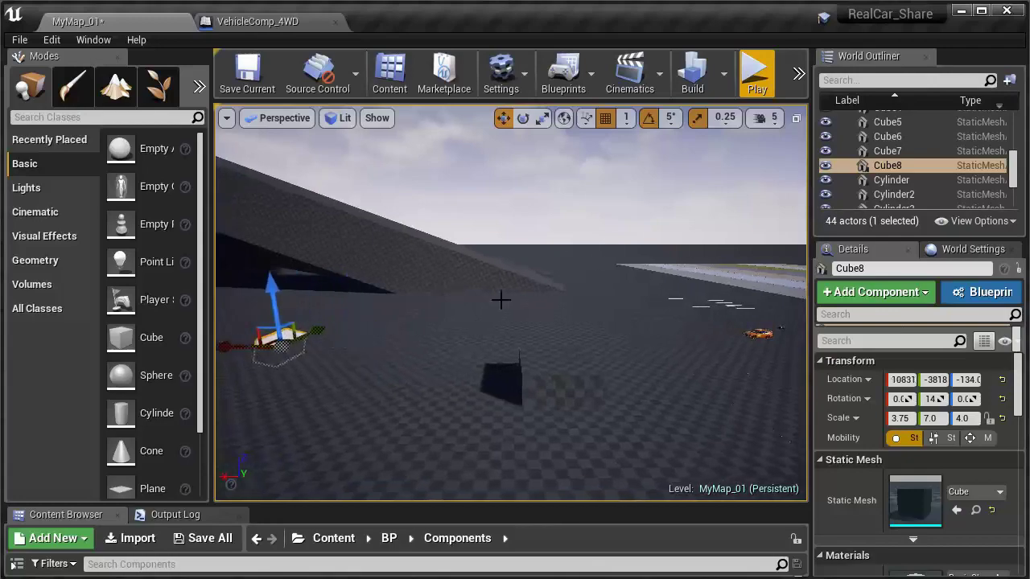
Test-drive the car toward the relocated ramp, reaching 177 in fourth gear, then stop.
left_click(756, 77)
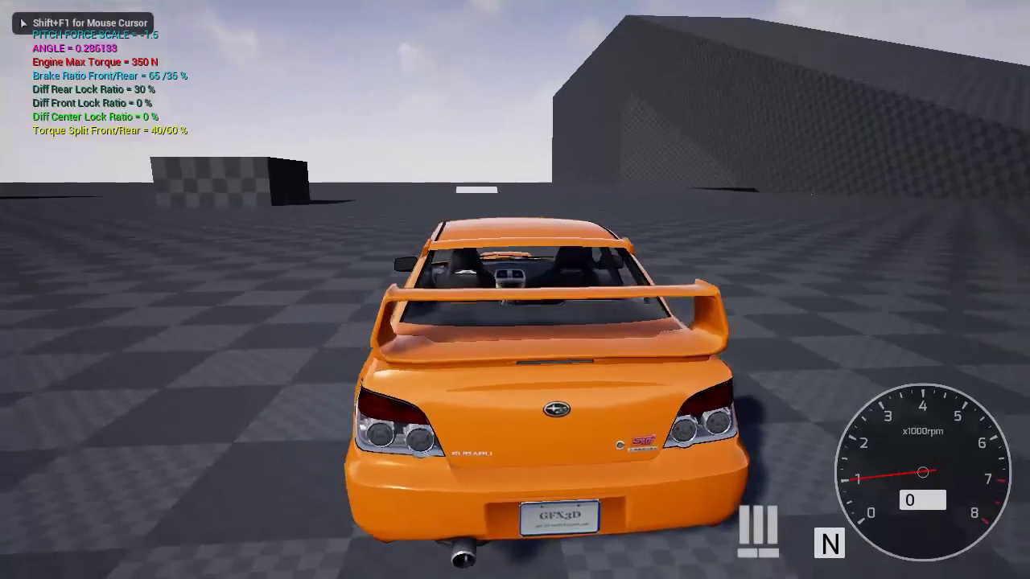
key("w")
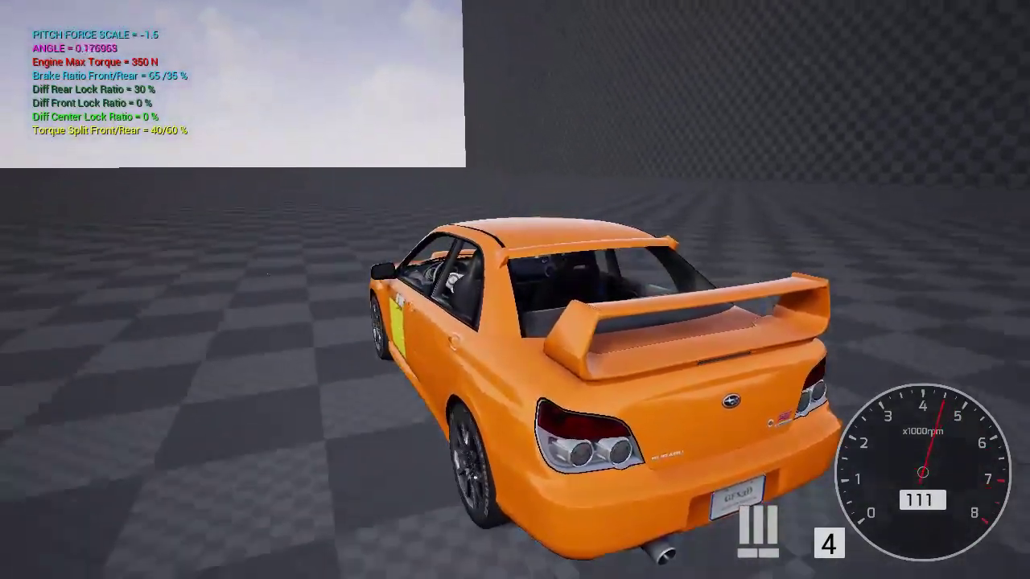
key("Escape")
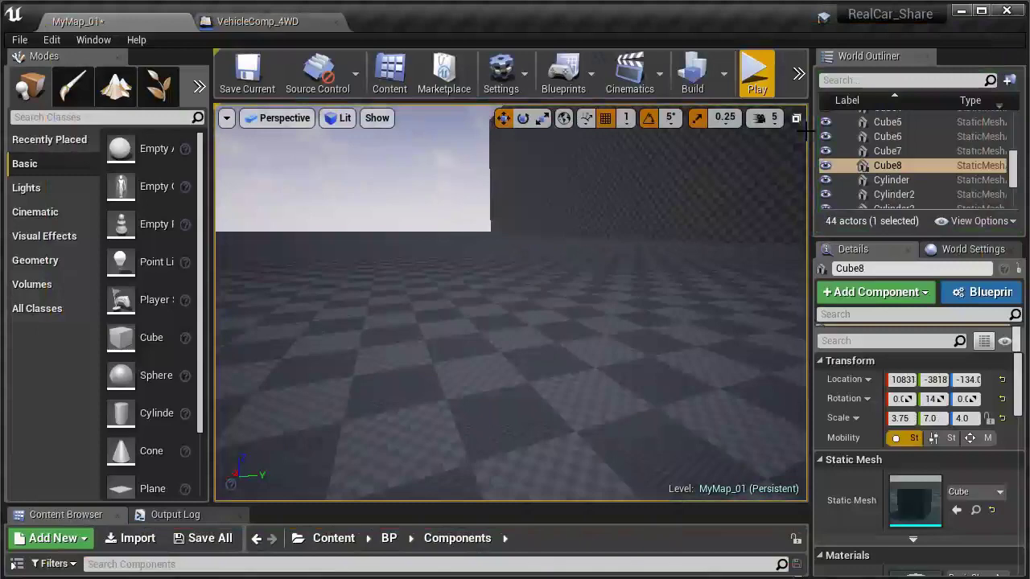
Save VehicleComp_4WD with clamp Min -1 and Max 1, then return to MyMap_01.
left_click(285, 22)
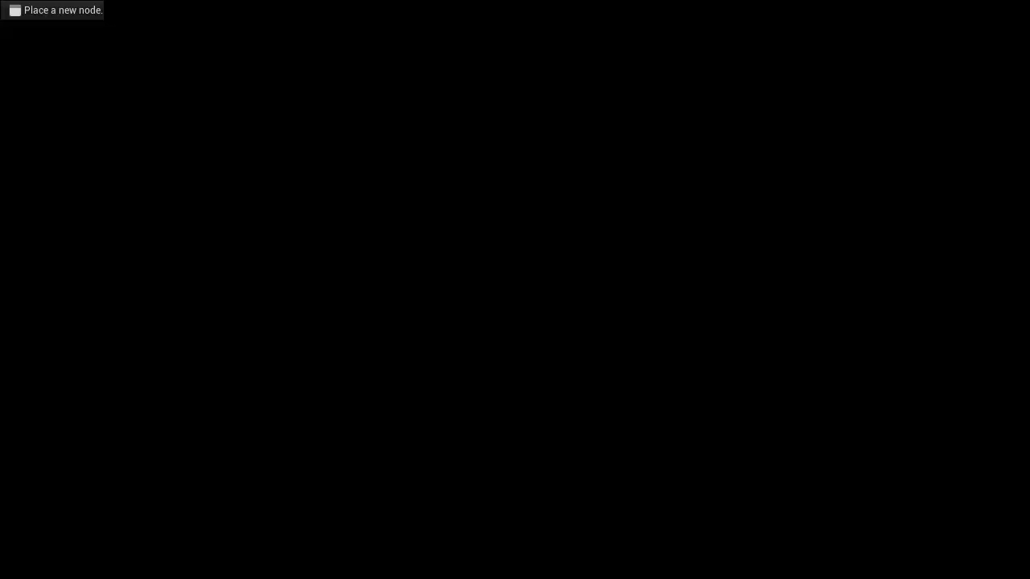
key("ctrl+s")
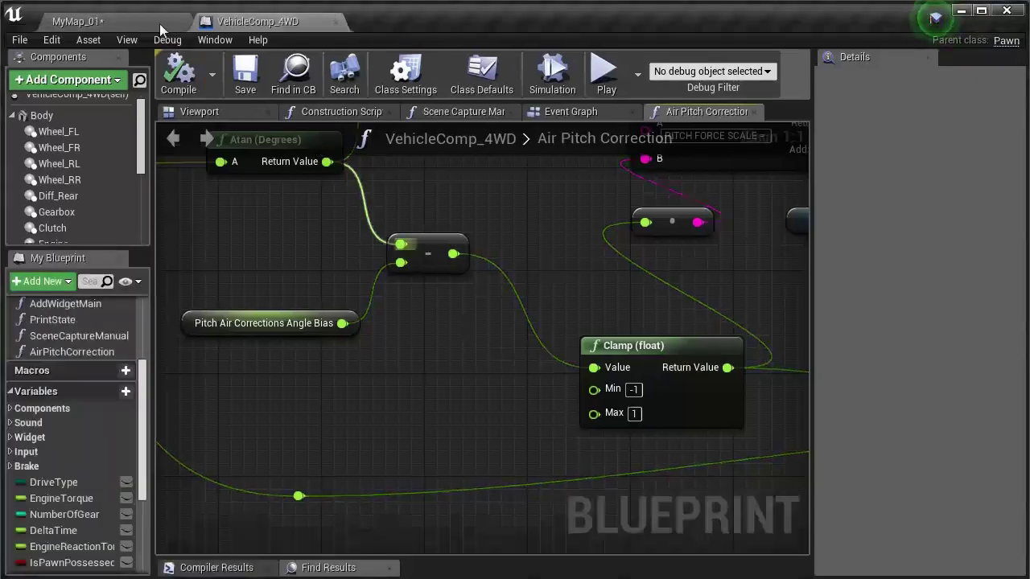
left_click(159, 23)
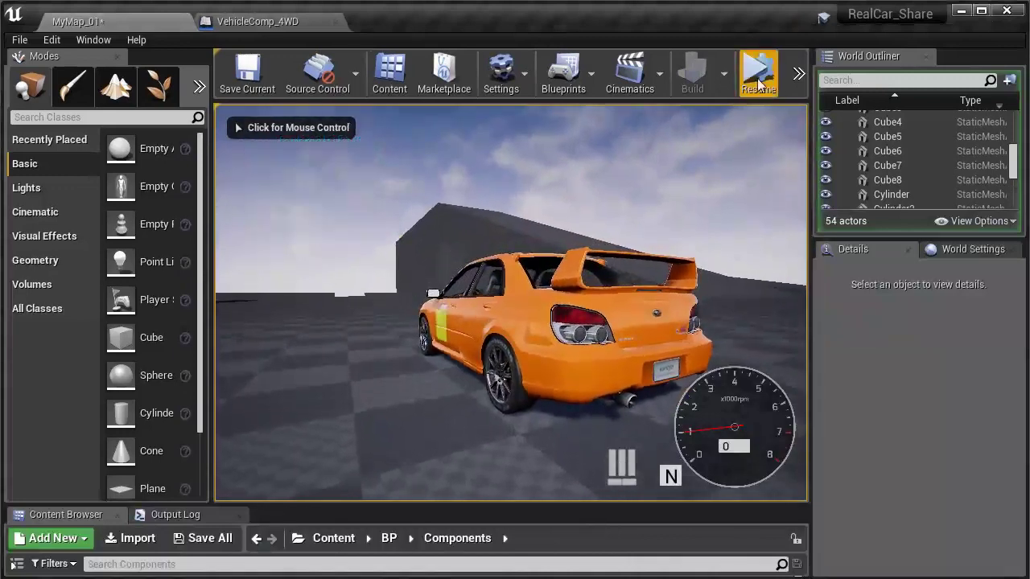
Test-drive the car full-screen with pitch force scale -1.0, then end the session.
left_click(752, 121)
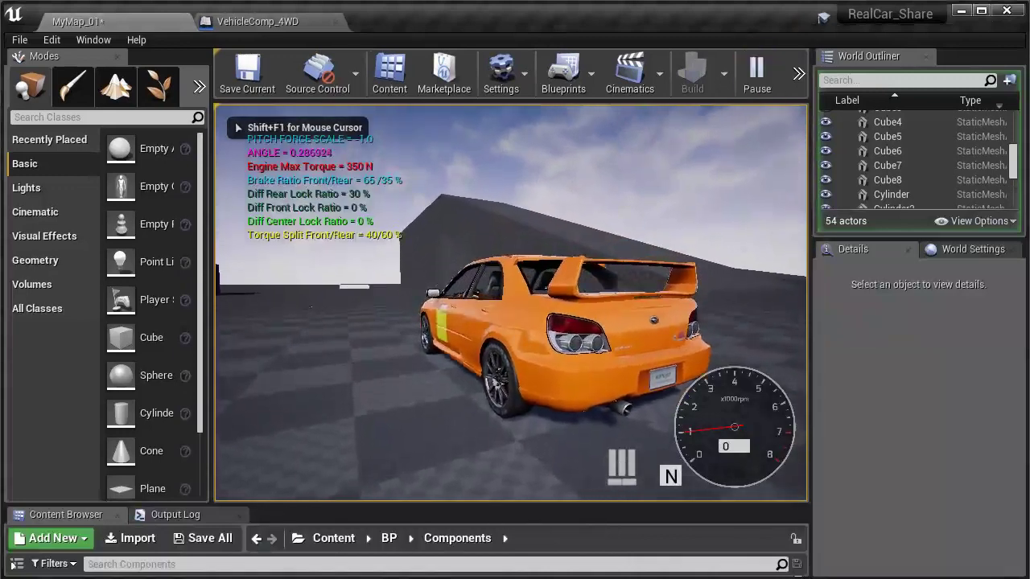
key("F11")
key("w")
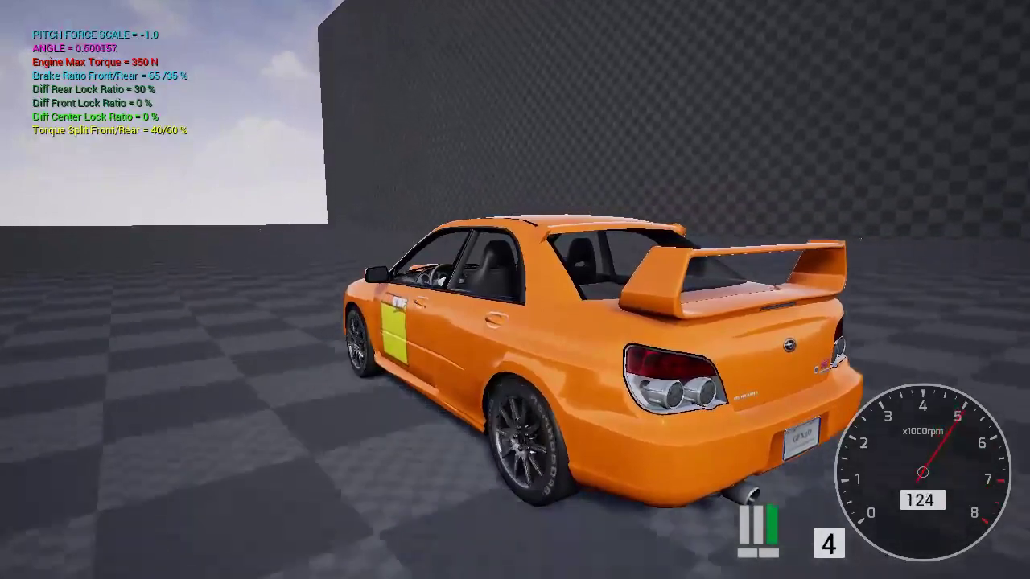
key("Escape")
Play MyMap_01 again and drive the car a second time before stopping.
left_click(757, 76)
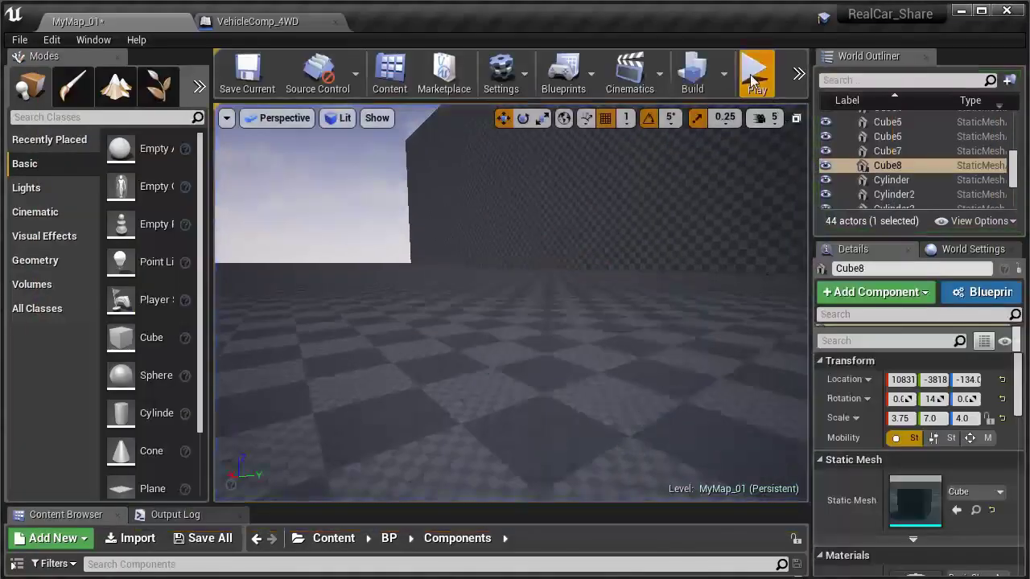
key("F11")
left_click(800, 113)
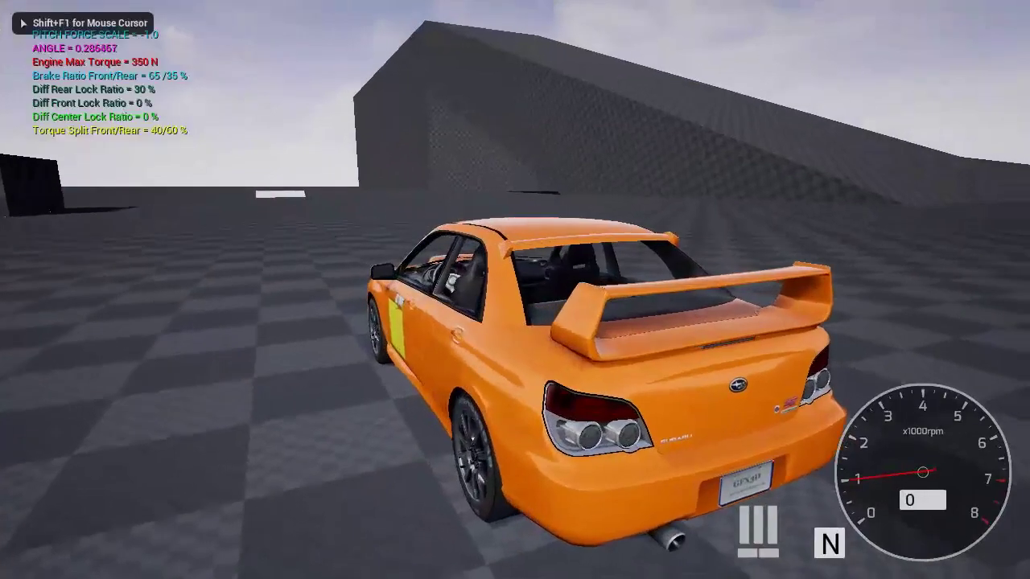
key("w")
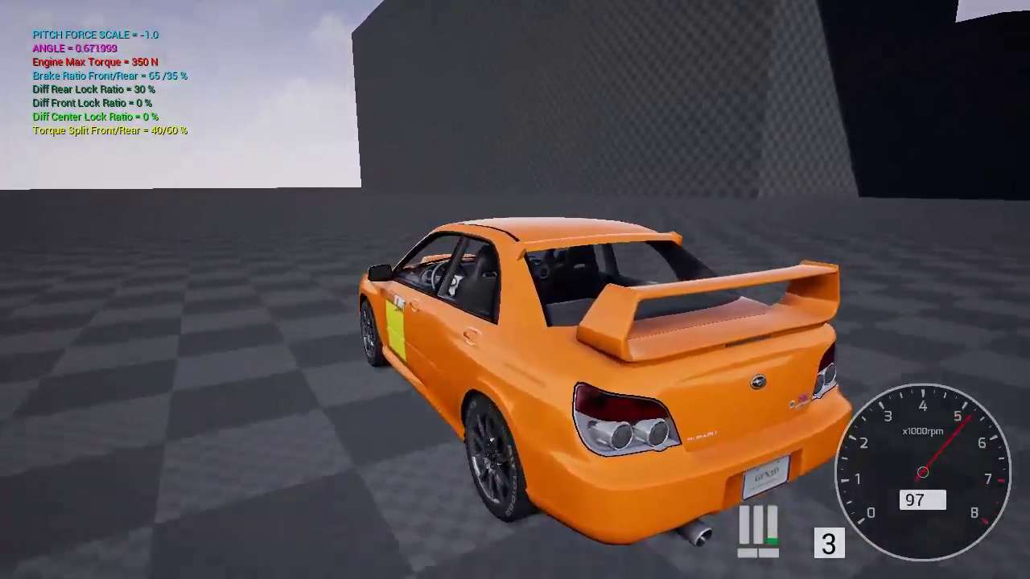
key("Escape")
right_click_drag(551, 293, 310, 239)
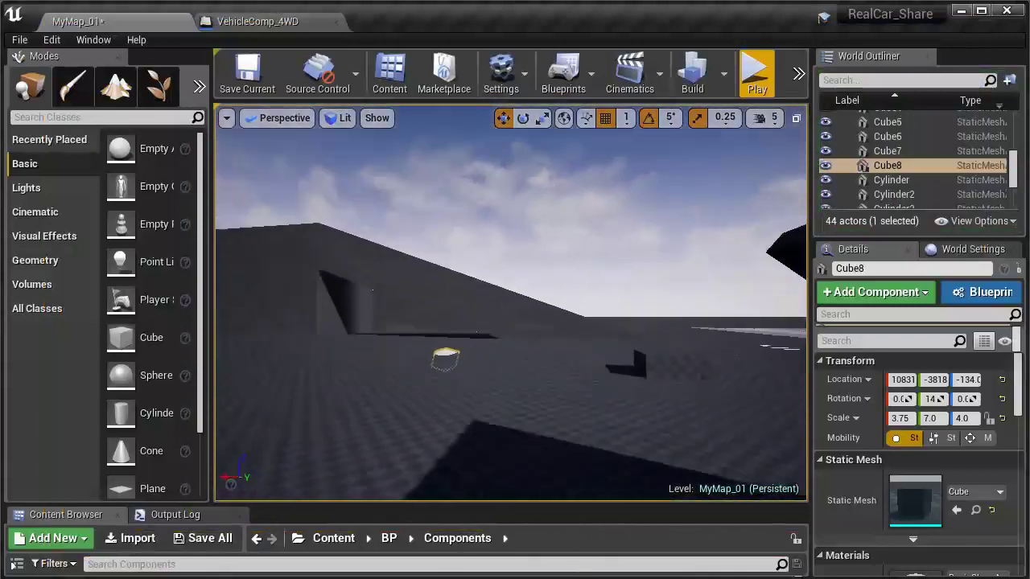
right_click_drag(310, 239, 523, 292)
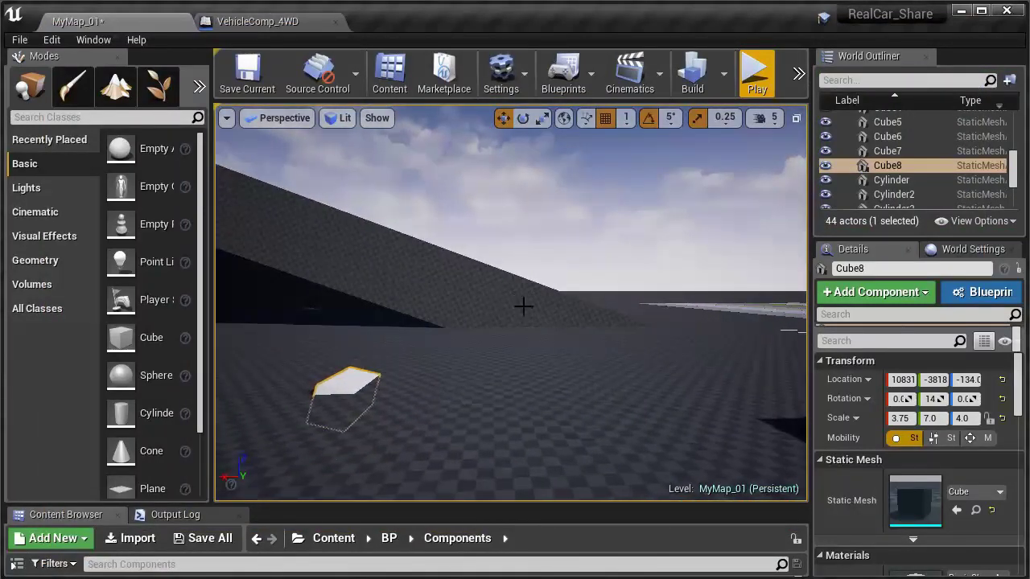